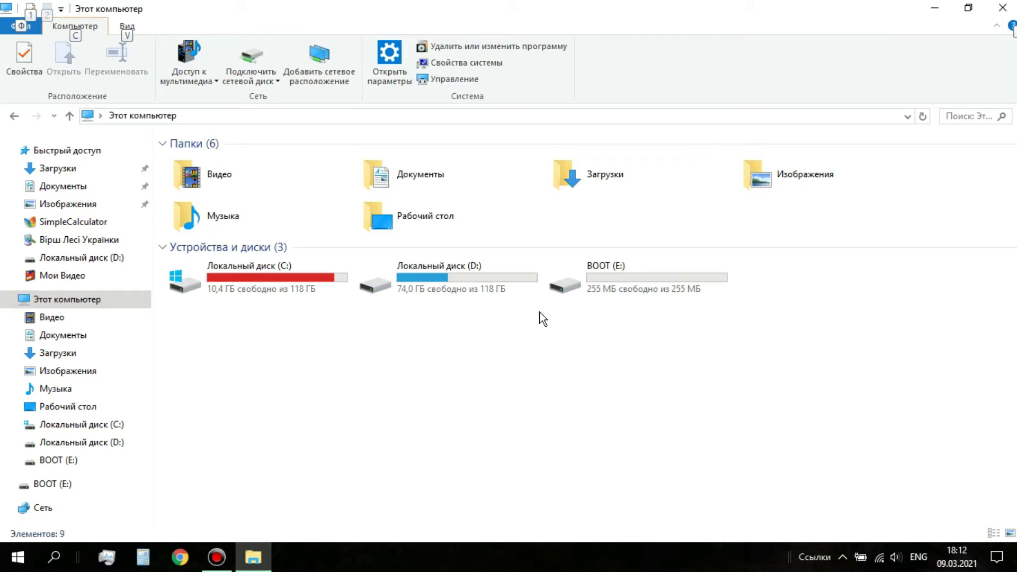
Step: Set up a format of the BOOT (E:) drive with the FAT32 file system and a 512-byte allocation unit size
left_click(610, 280)
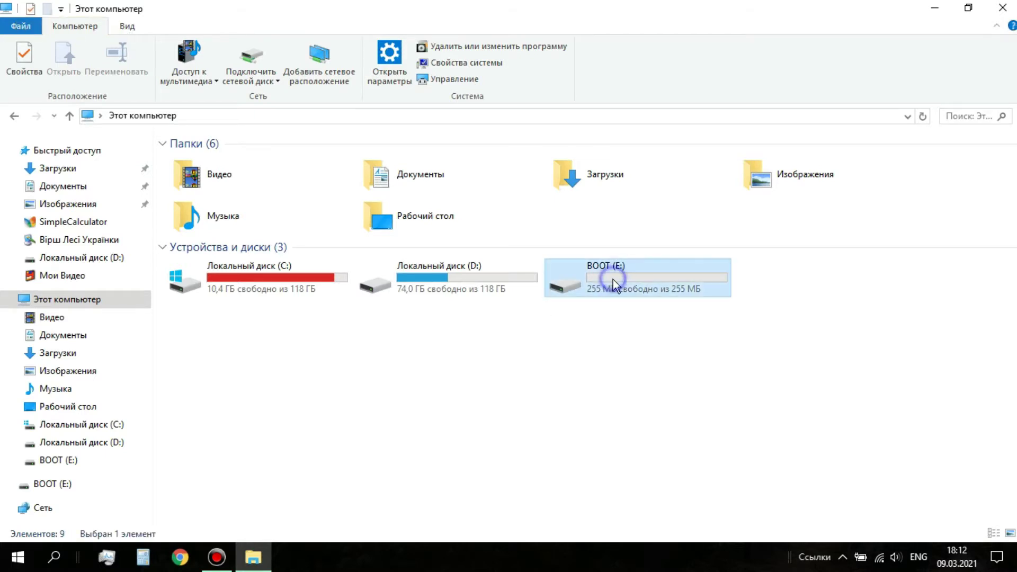
right_click(613, 279)
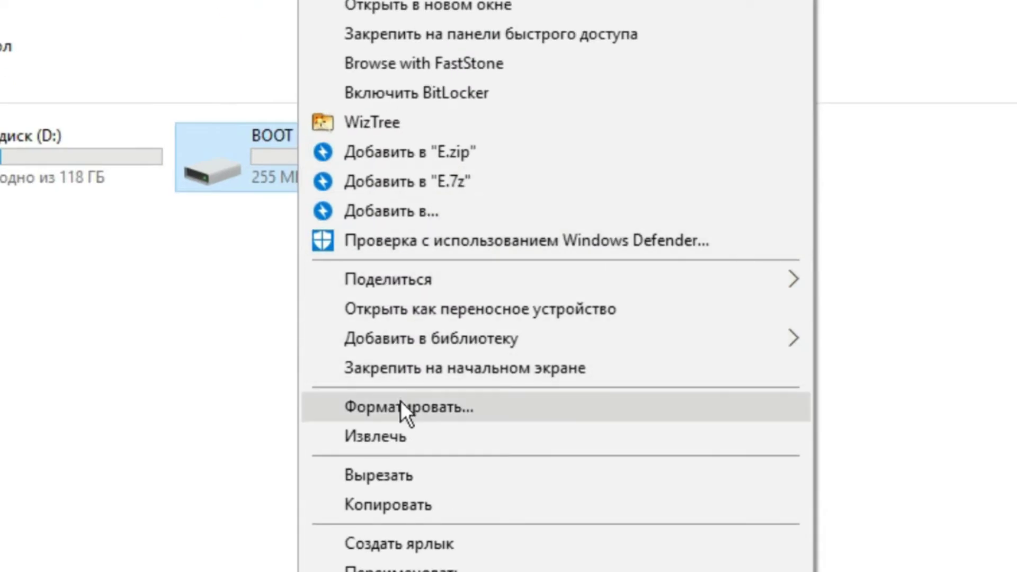
left_click(635, 415)
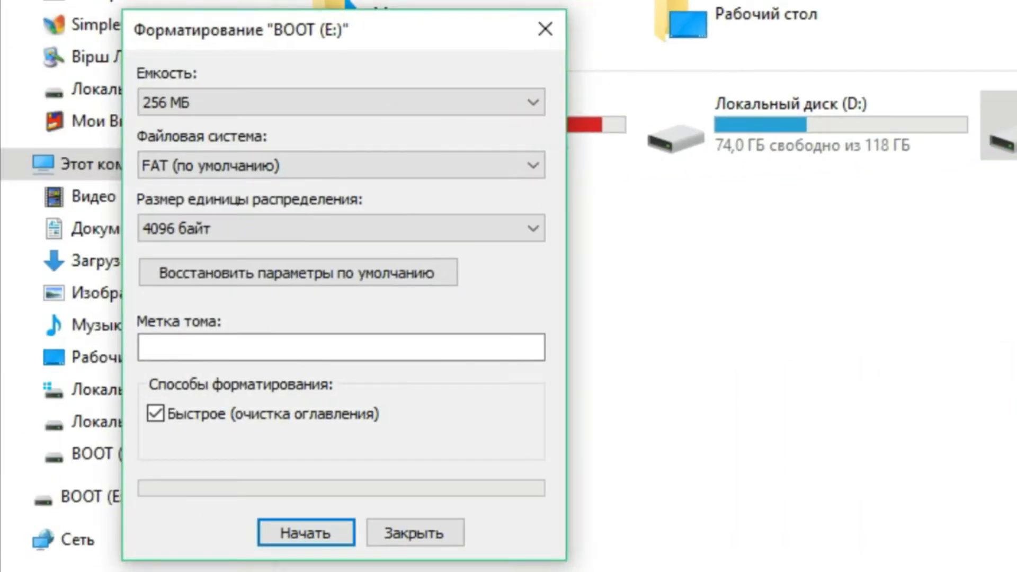
left_click(284, 168)
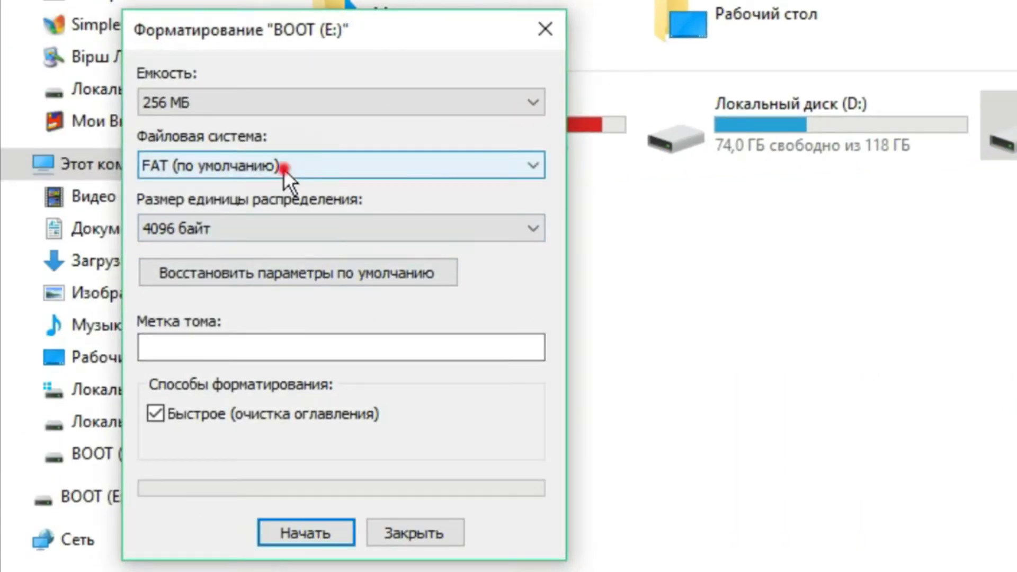
left_click(268, 219)
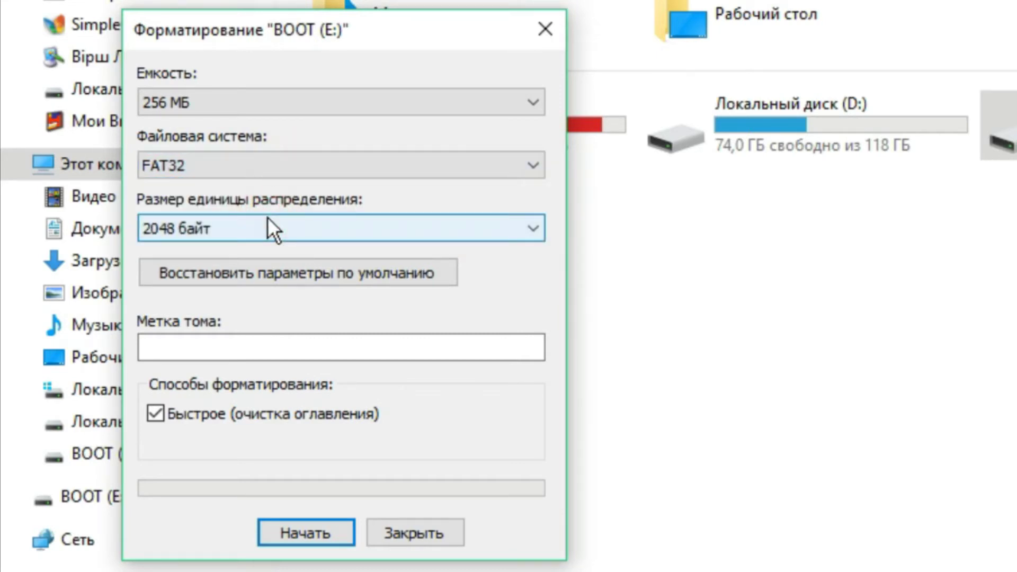
left_click(268, 217)
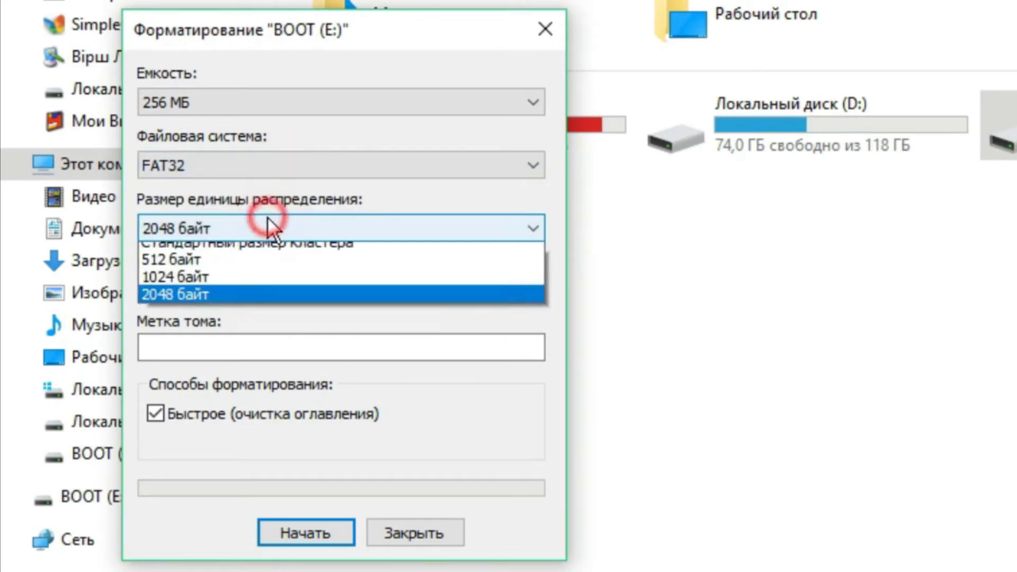
left_click(252, 262)
Step: Label the volume boot, run the quick format accepting the data loss, and close the format dialog and file window
left_click(231, 344)
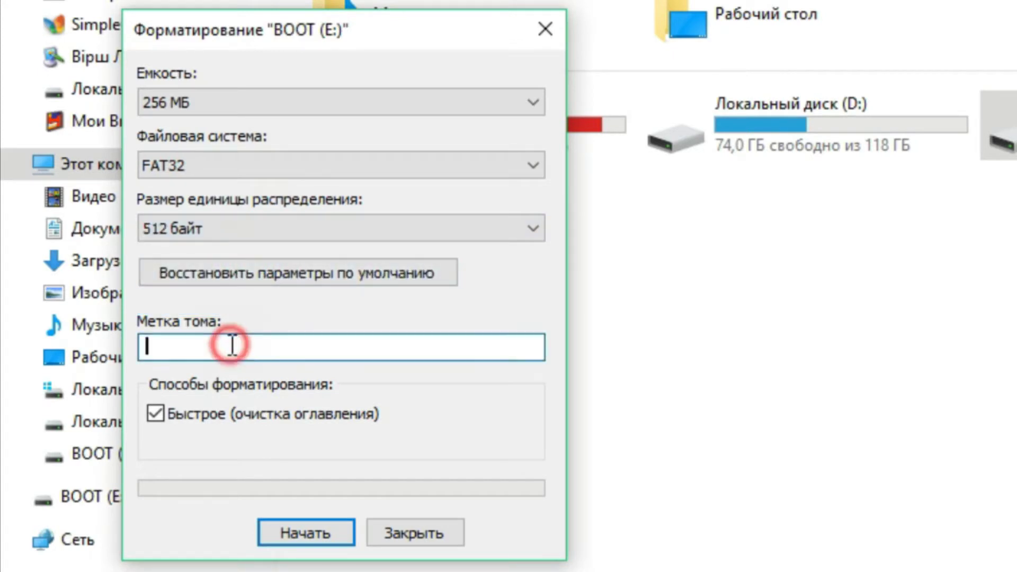
type("boo")
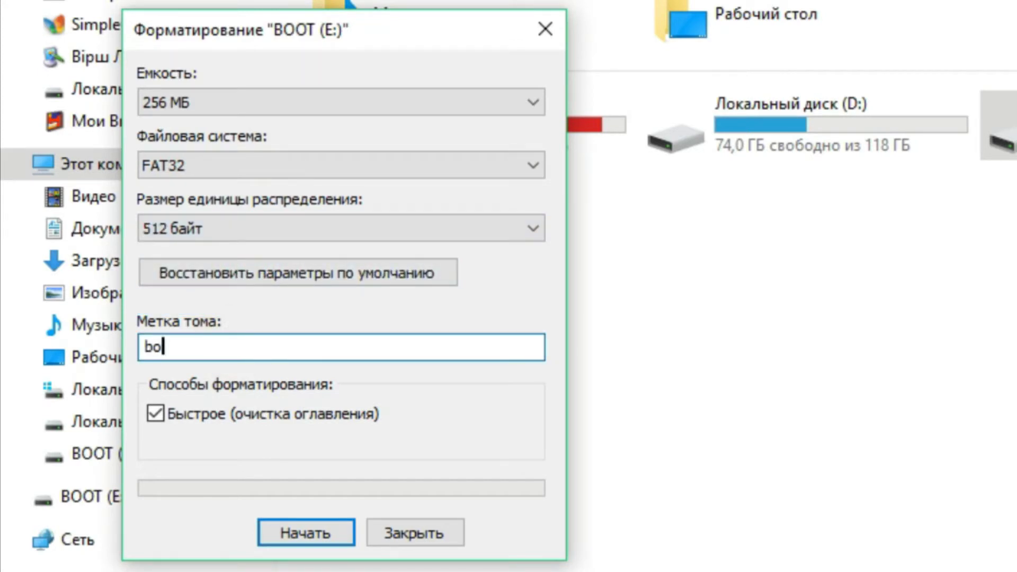
type("t")
left_click(332, 536)
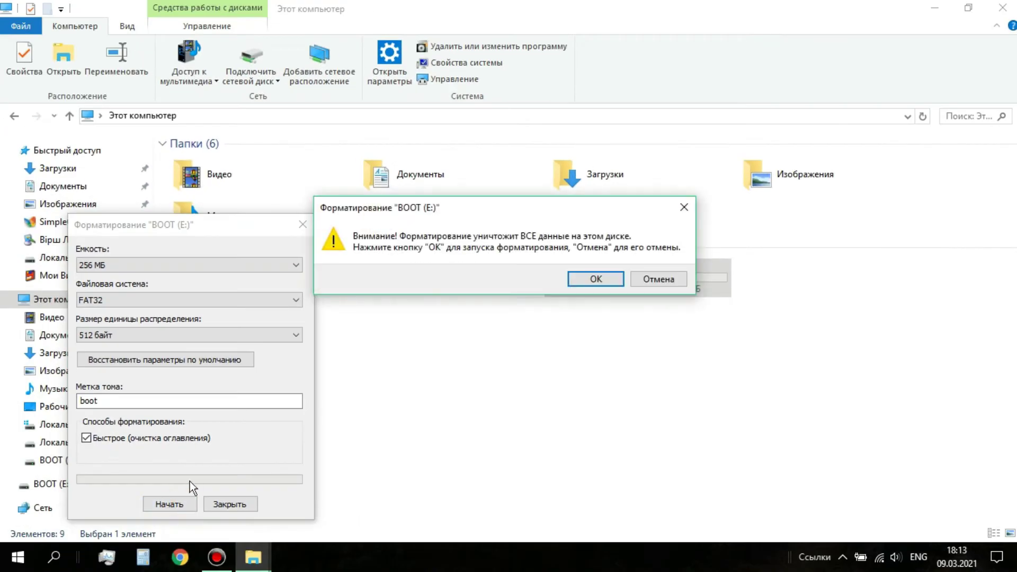
left_click(592, 279)
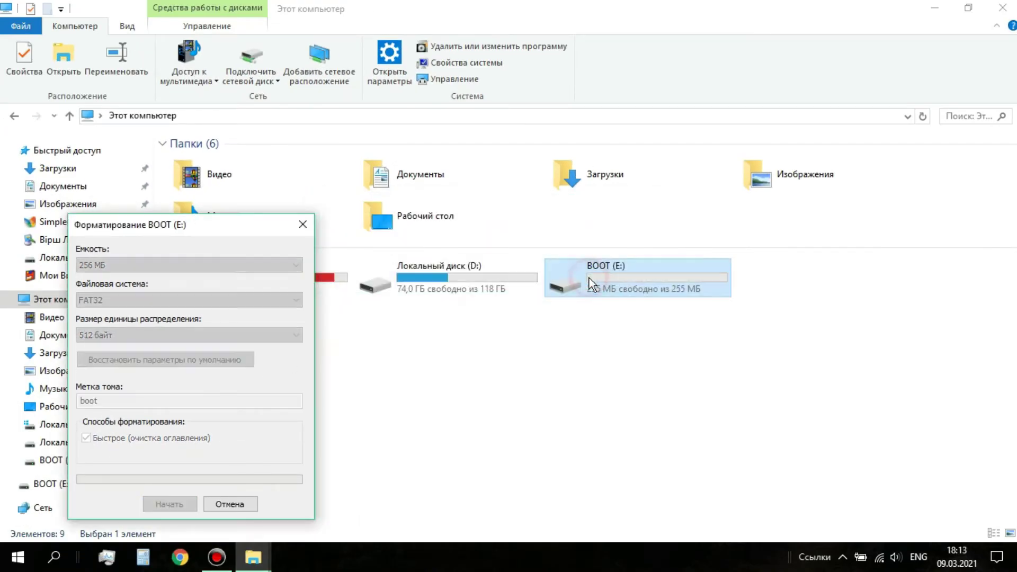
left_click(589, 278)
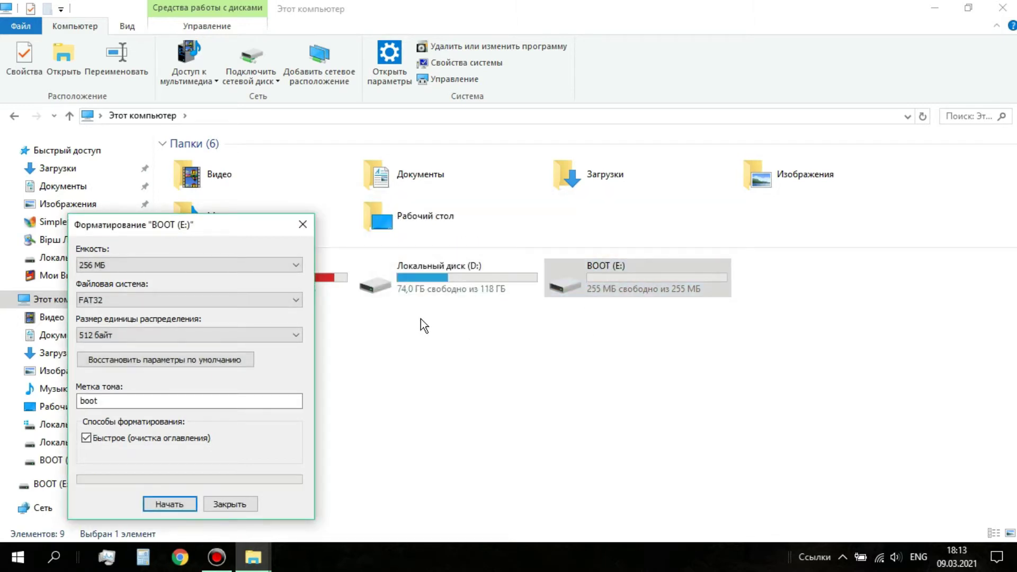
left_click(306, 223)
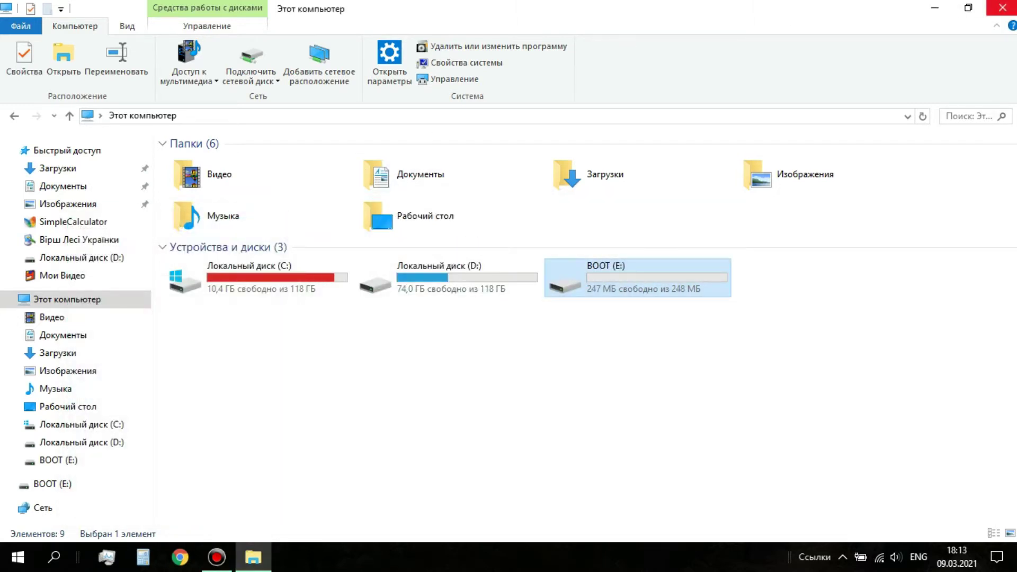
left_click(1003, 7)
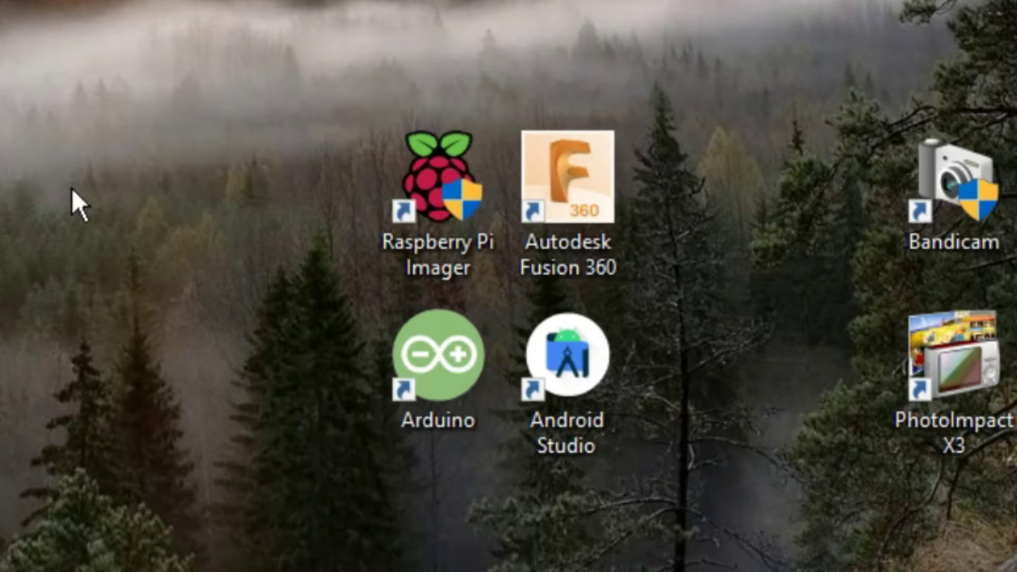
Step: Launch Raspberry Pi Imager and choose Raspberry Pi OS Full (32-bit) as the operating system
double_click(440, 202)
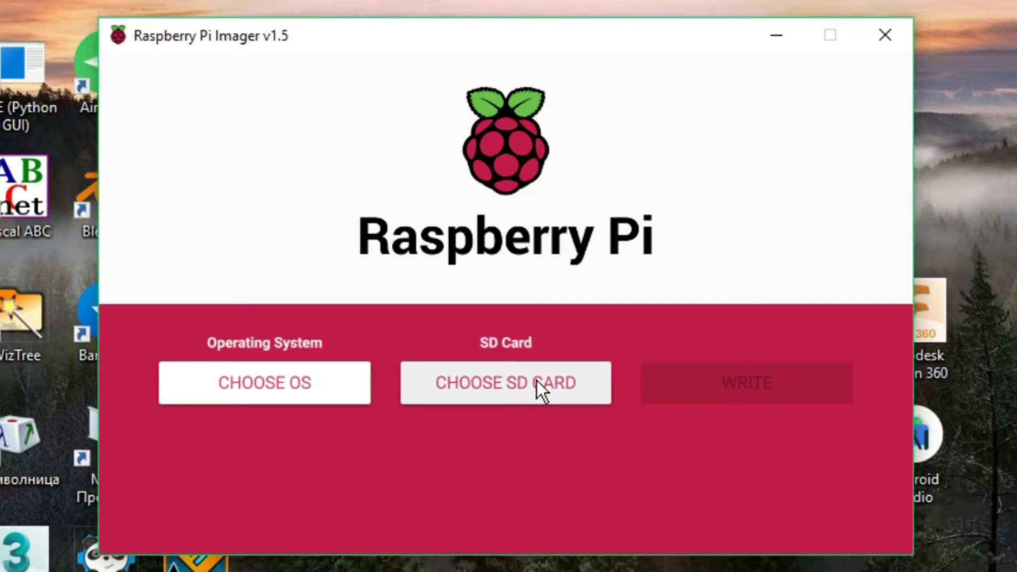
left_click(311, 380)
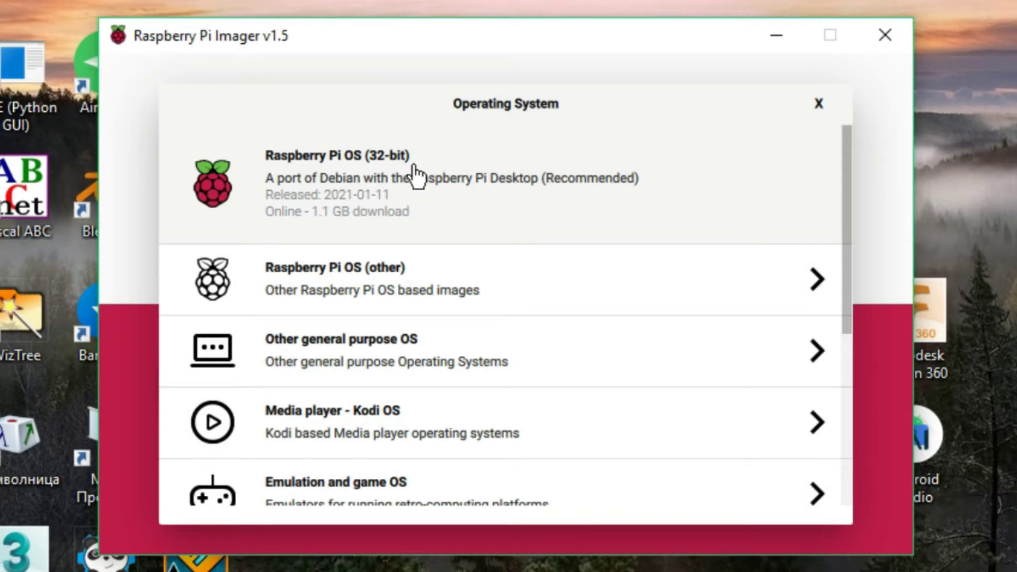
left_click(438, 273)
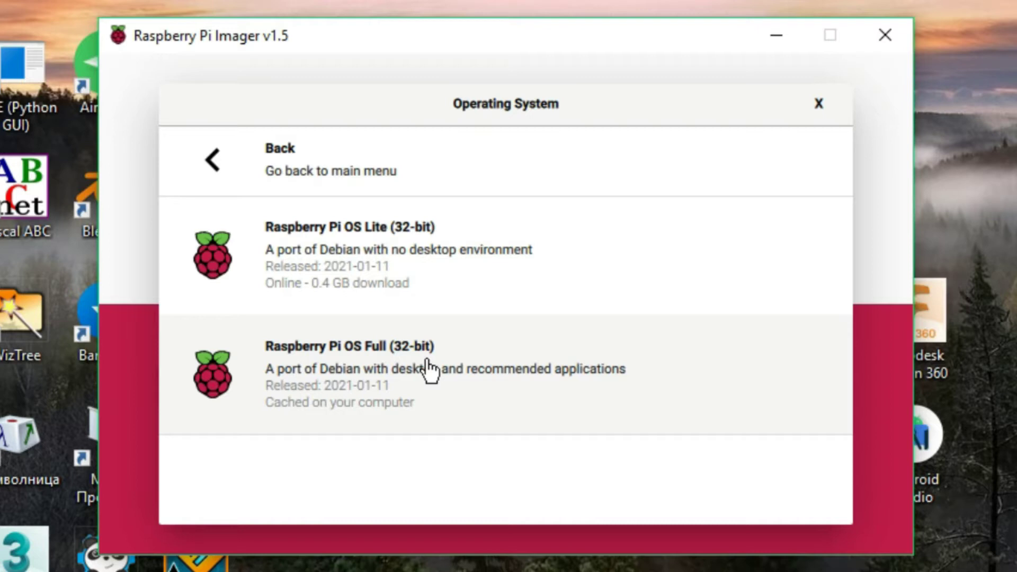
left_click(427, 361)
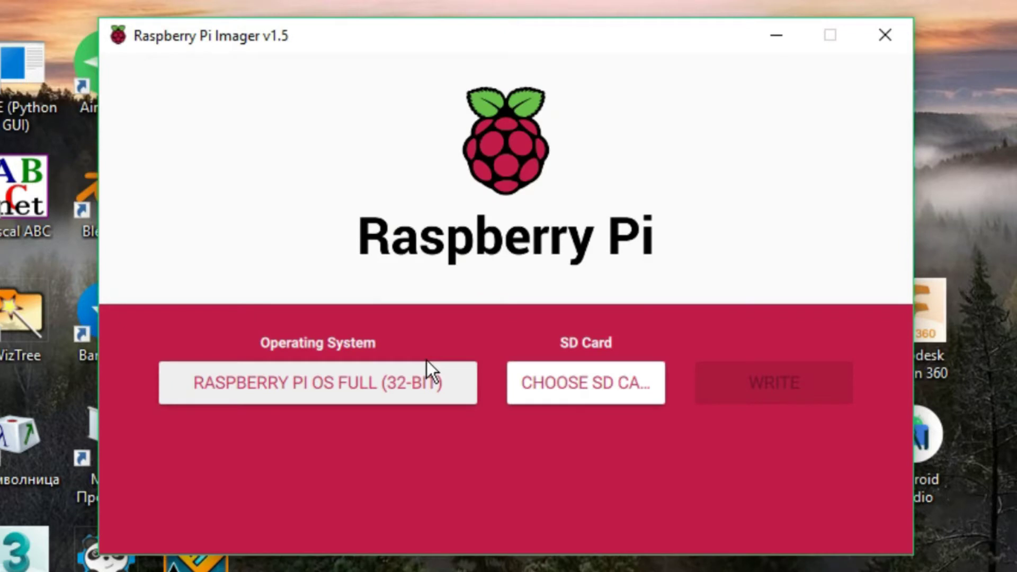
Step: Choose the 31.7 GB Mass Storage Device USB Device as the target and write the image, agreeing to erase its data
left_click(569, 386)
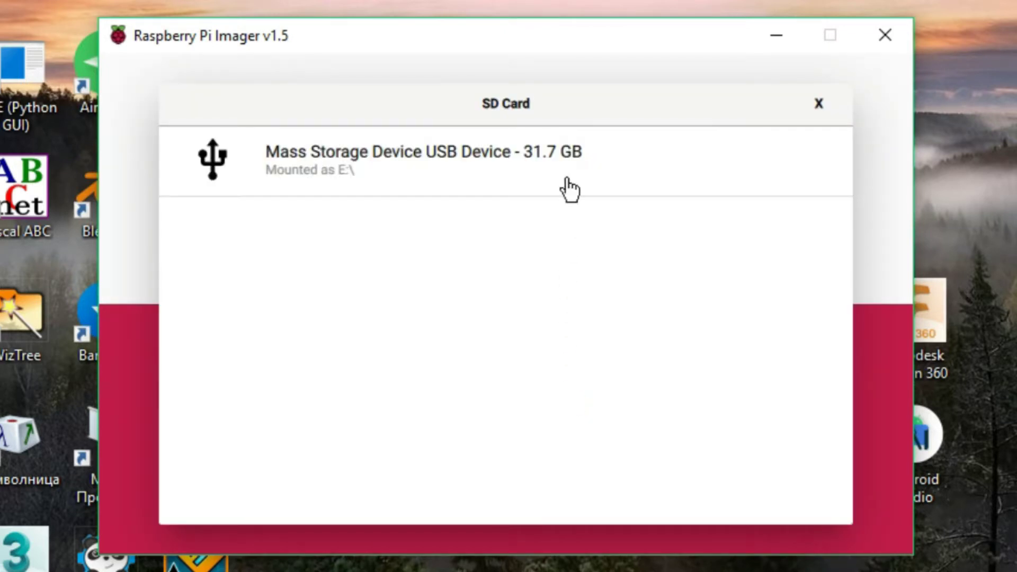
left_click(568, 159)
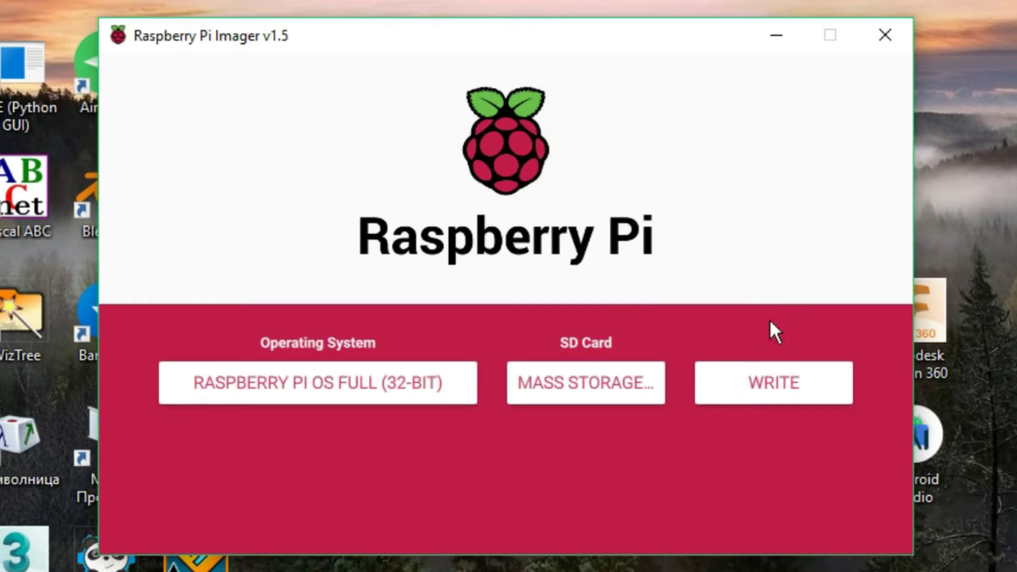
left_click(772, 388)
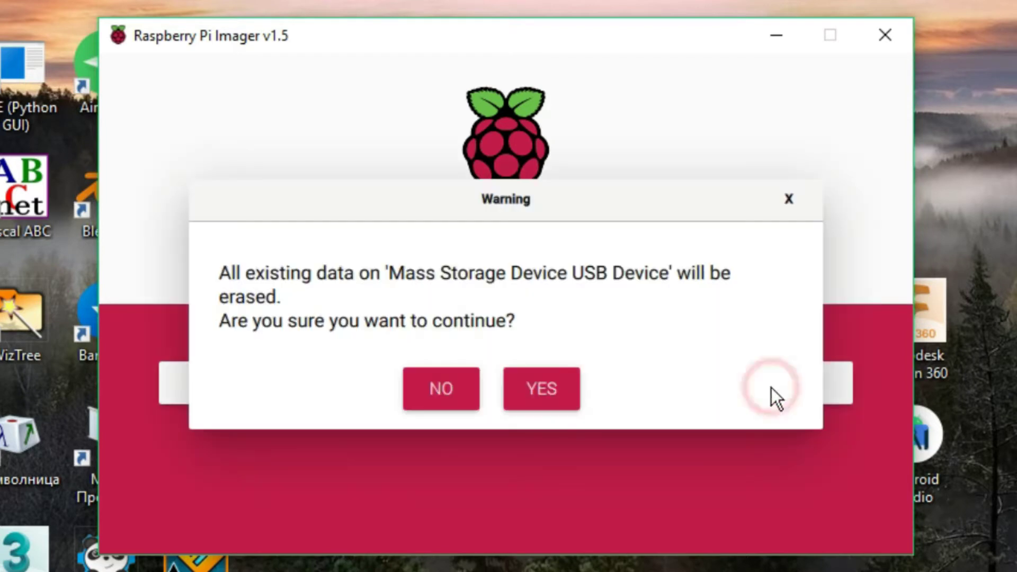
left_click(533, 389)
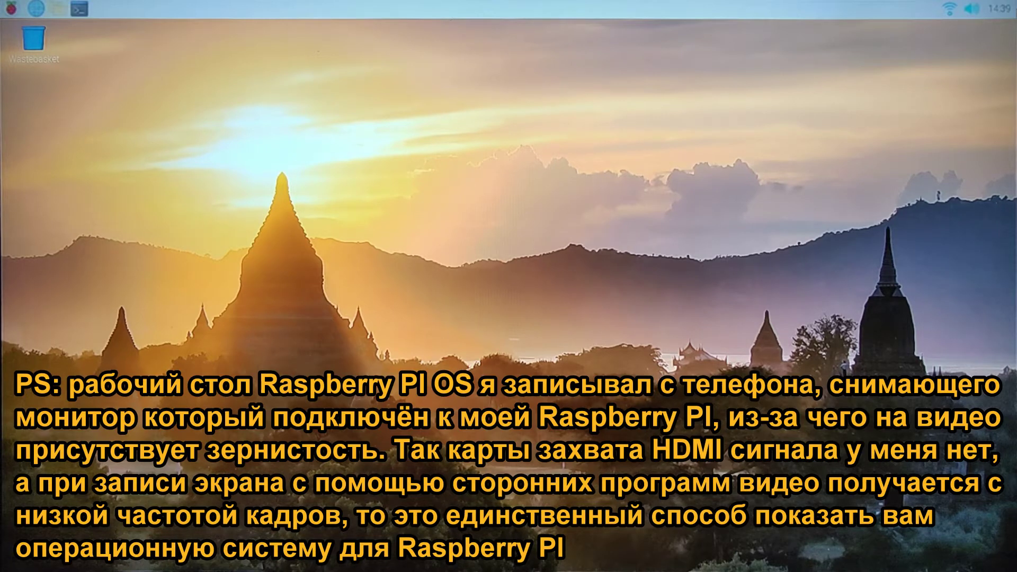
Step: Move the Raspberry Pi desktop's taskbar panel to the Bottom edge of the screen and close its preferences
right_click(446, 9)
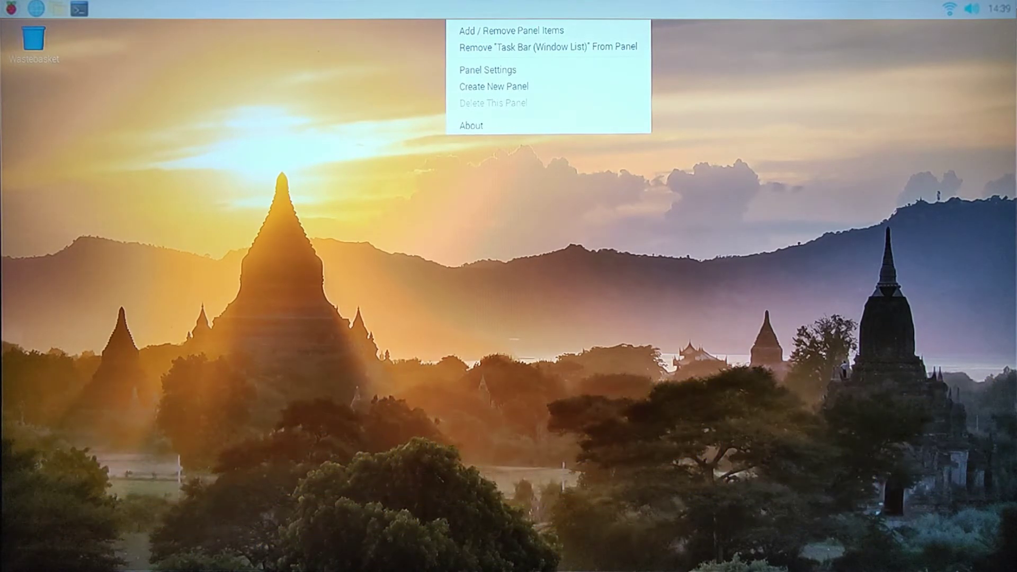
left_click(504, 69)
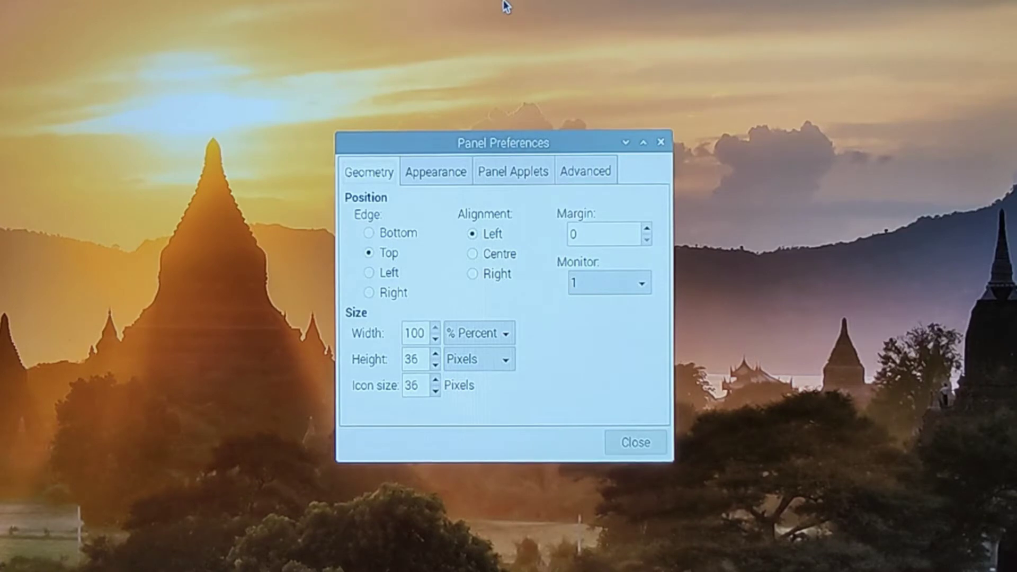
left_click(401, 234)
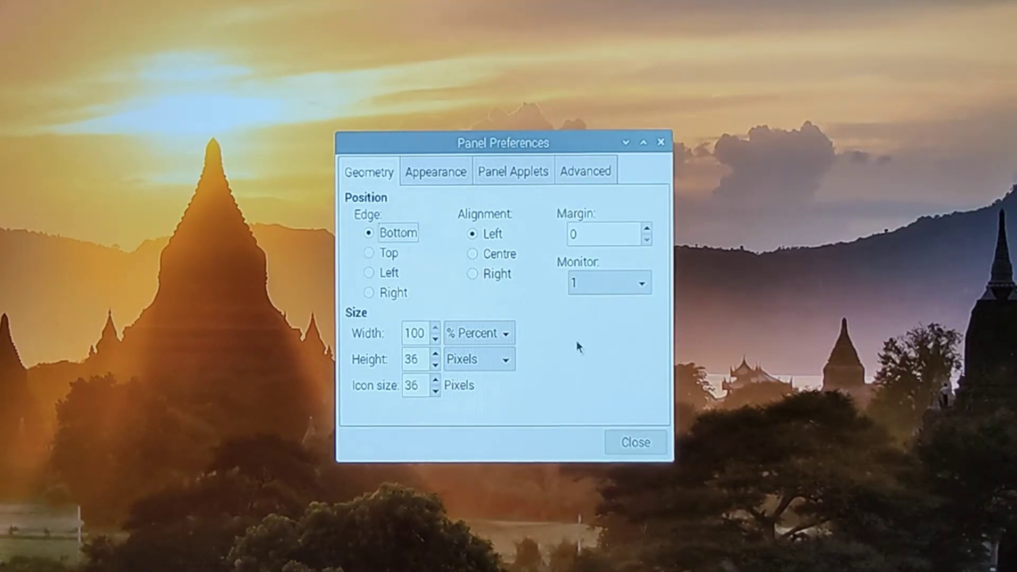
left_click(638, 443)
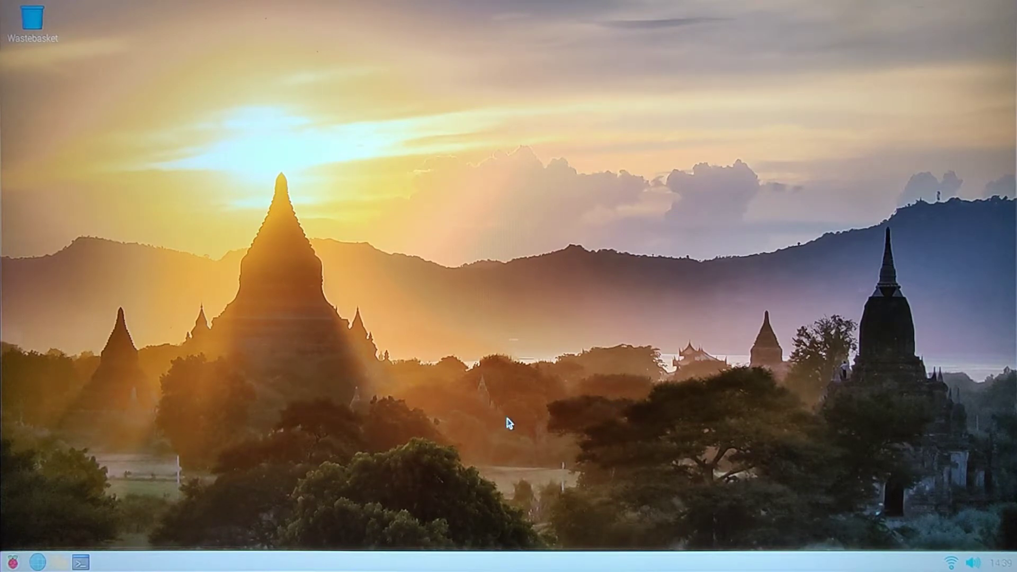
Step: Open the locale settings in the localisation section of Raspberry Pi Configuration
left_click(12, 562)
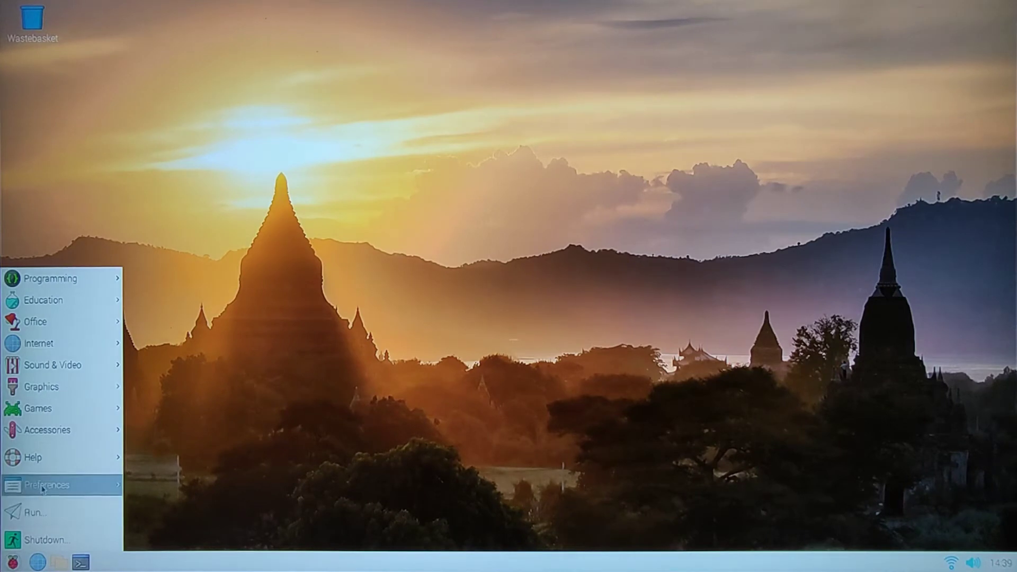
mouse_move(42, 486)
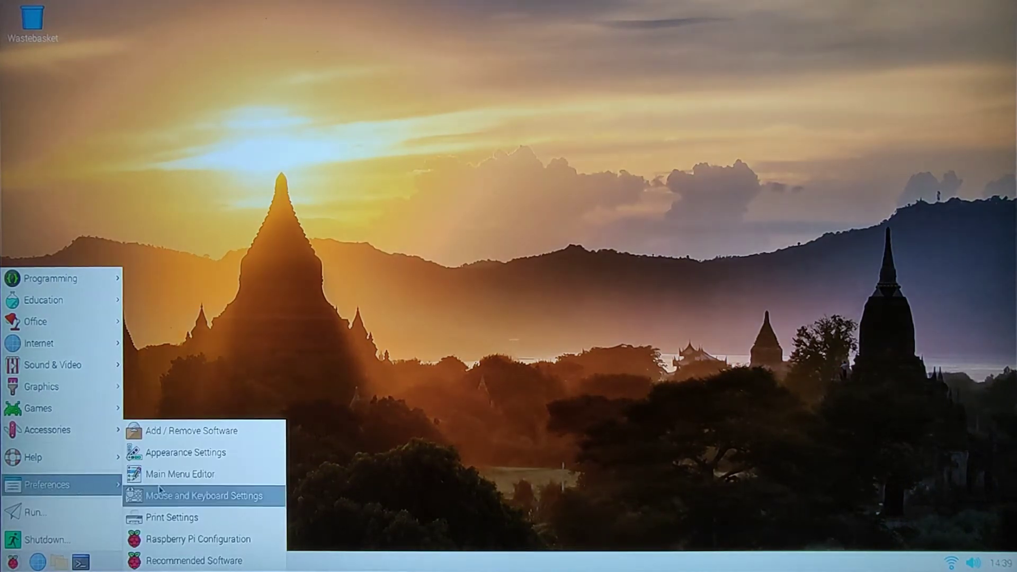
left_click(199, 541)
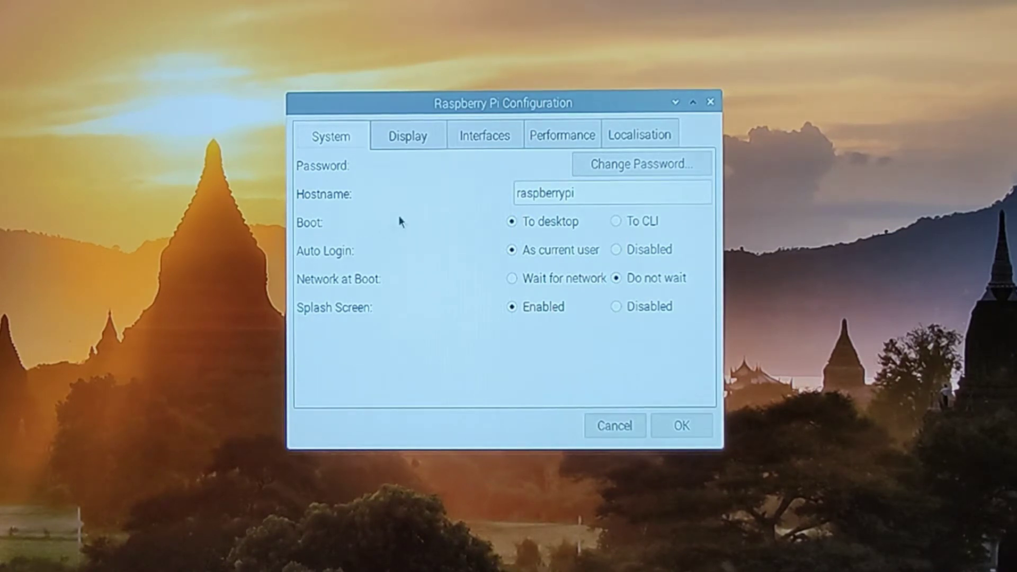
left_click(643, 138)
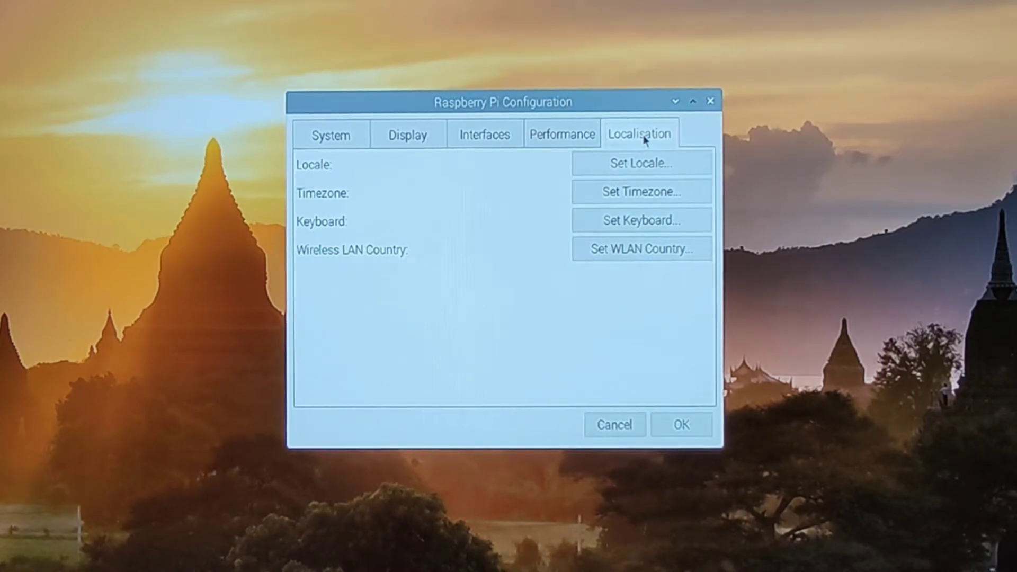
left_click(638, 170)
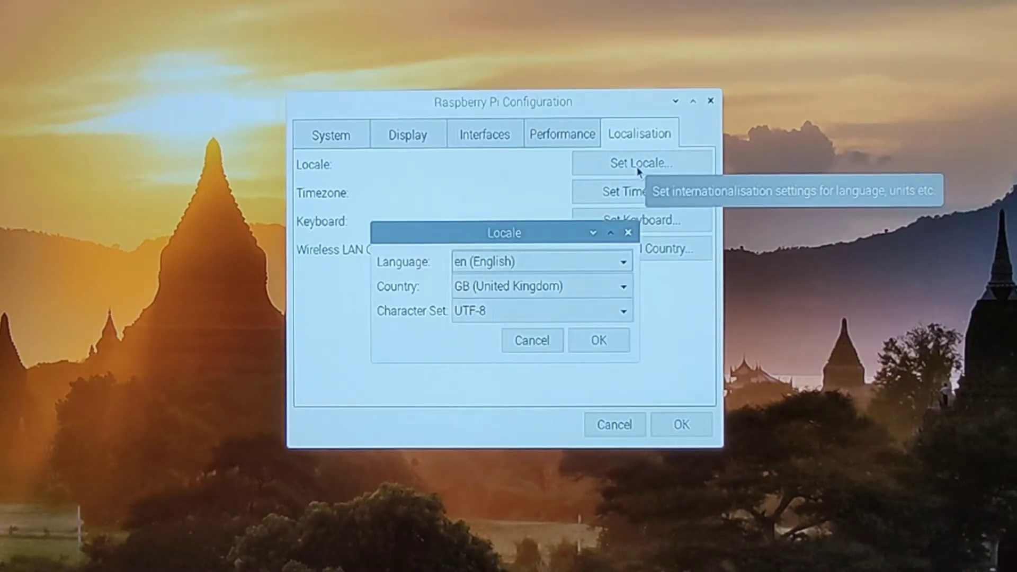
Step: Set the locale to language ru (Russian), country UA (Ukraine) and character set UTF-8, and confirm it
left_click(552, 263)
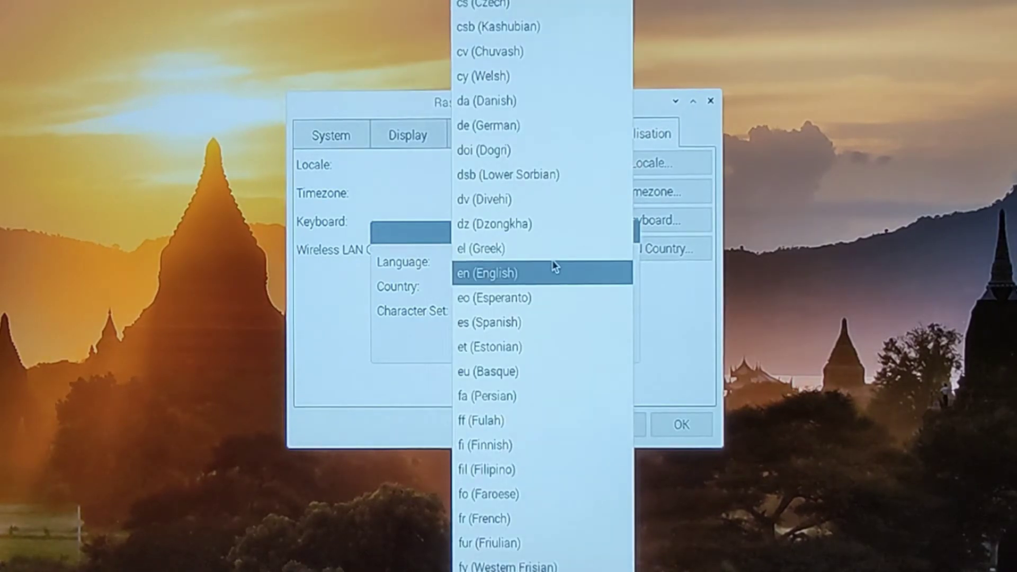
scroll(552, 259, "down", 12)
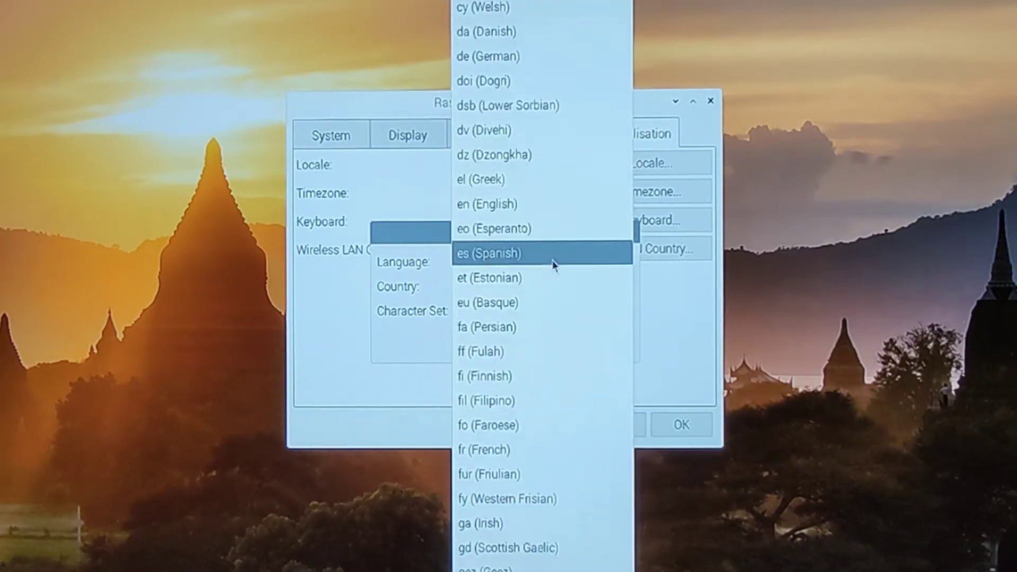
scroll(554, 250, "down", 16)
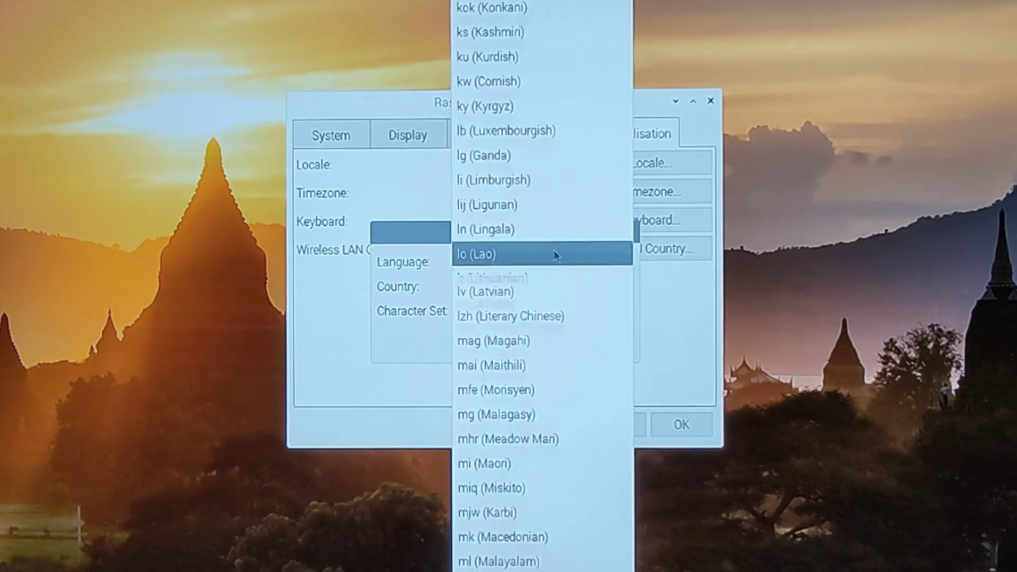
scroll(555, 251, "down", 4)
left_click(554, 250)
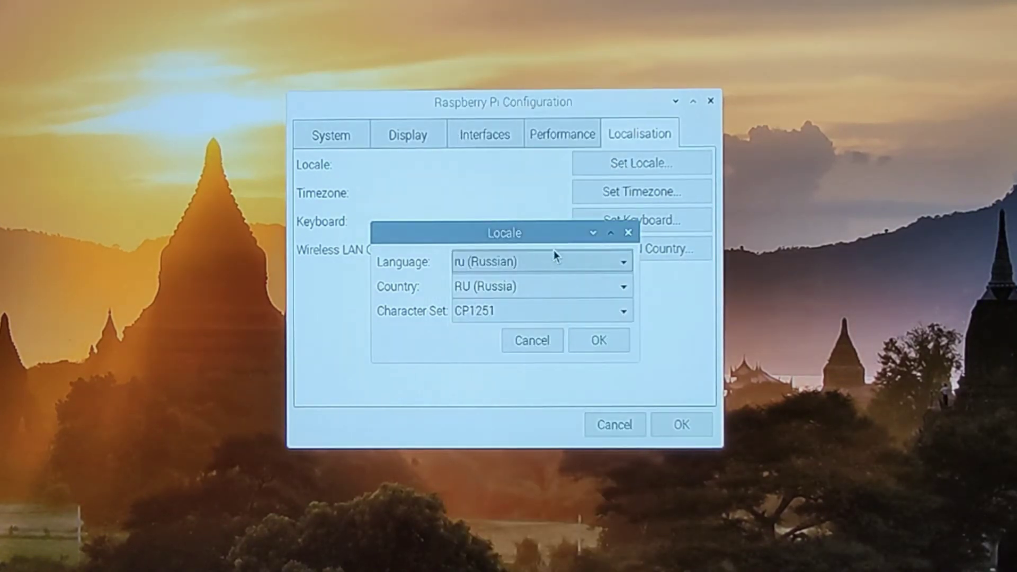
left_click(553, 285)
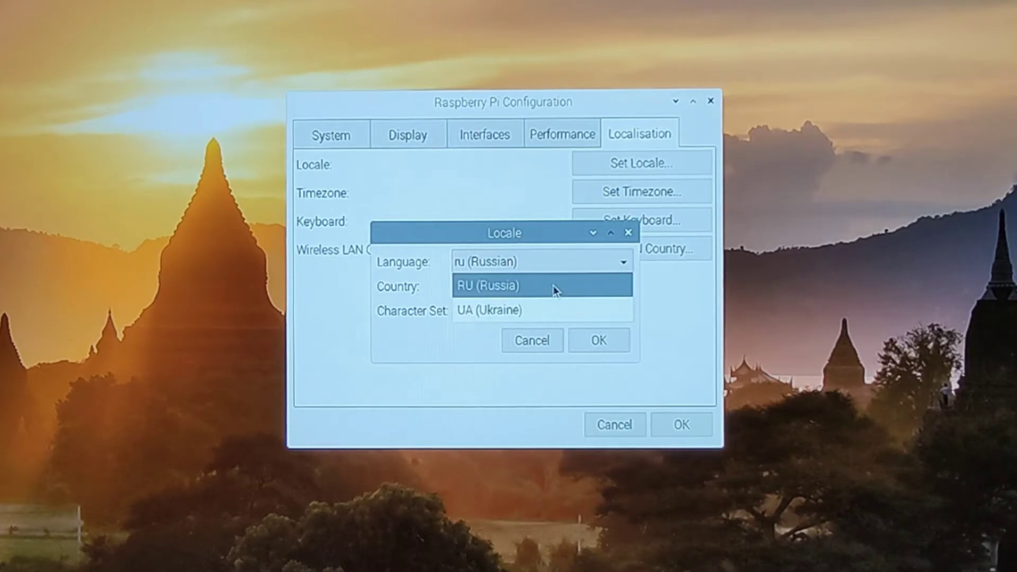
left_click(551, 308)
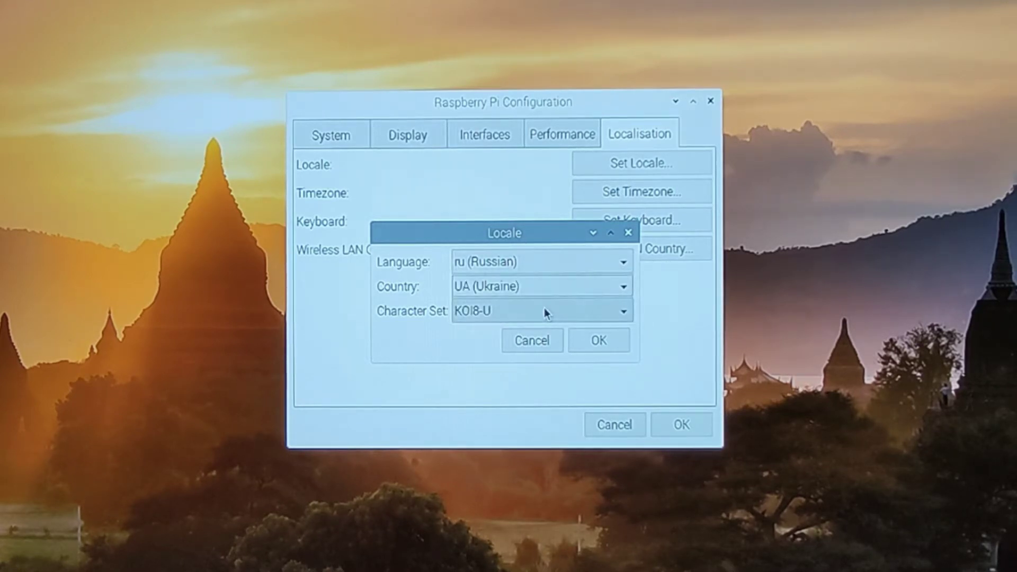
left_click(545, 313)
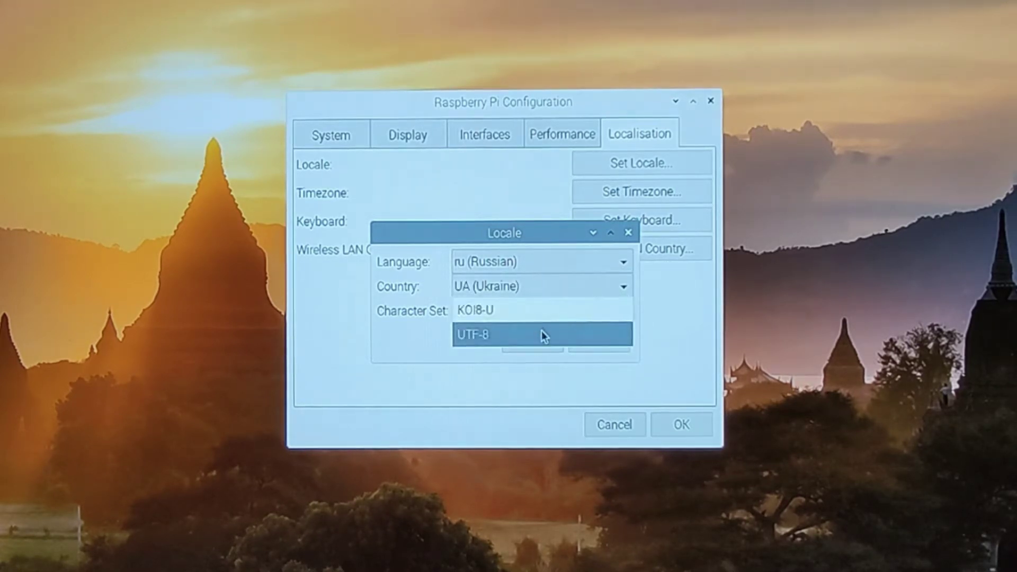
left_click(542, 333)
left_click(603, 344)
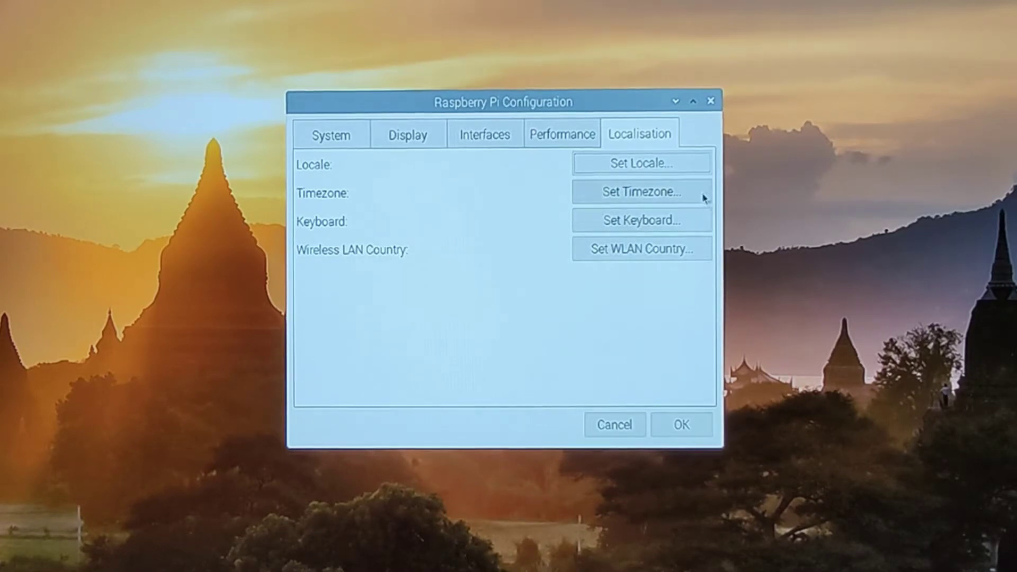
Step: Set the timezone location to Kiev within the Europe area and confirm it
left_click(672, 192)
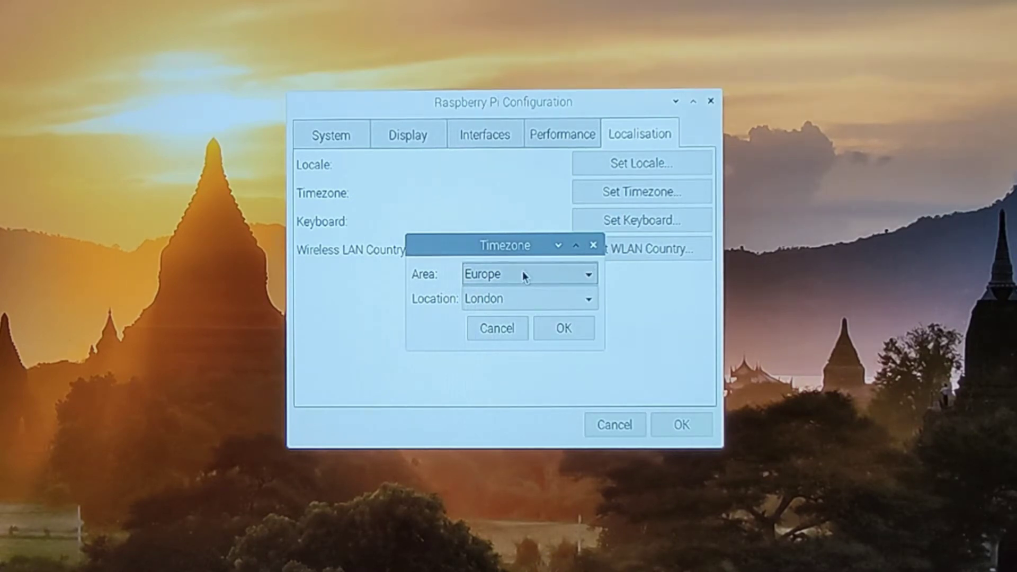
left_click(519, 299)
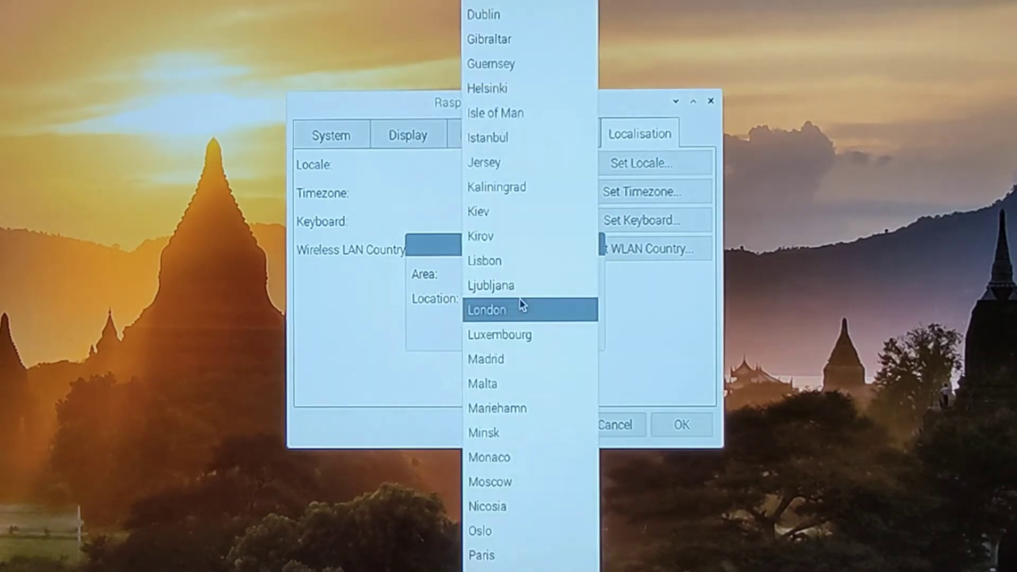
left_click(511, 212)
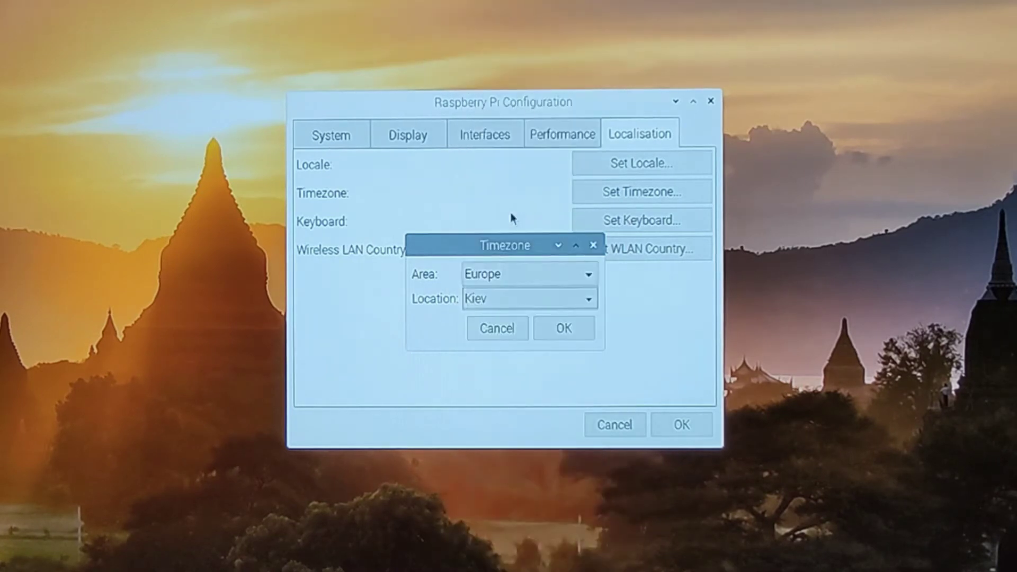
left_click(562, 329)
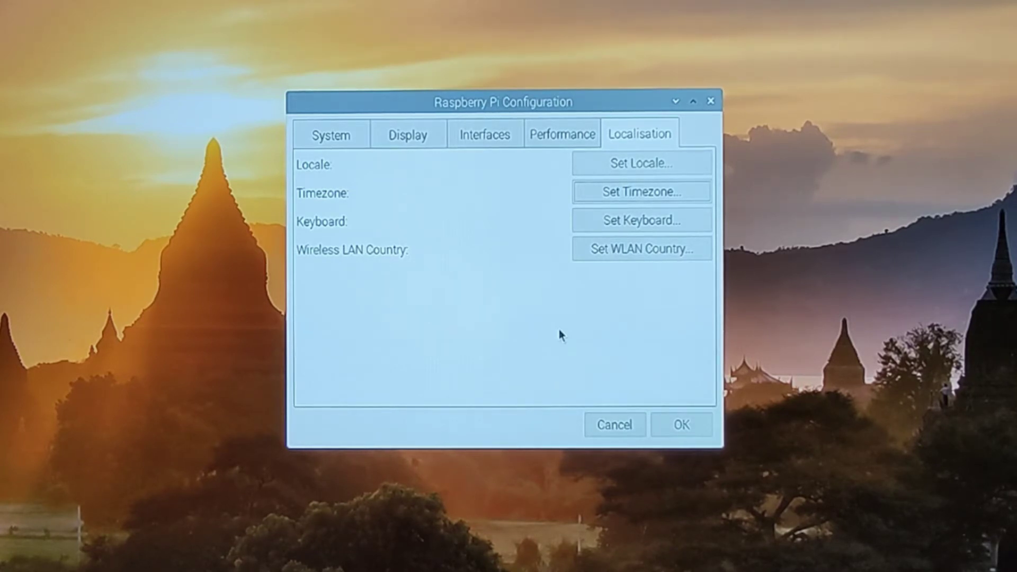
Step: Set the keyboard layout to Russian and confirm the keyboard settings
left_click(657, 221)
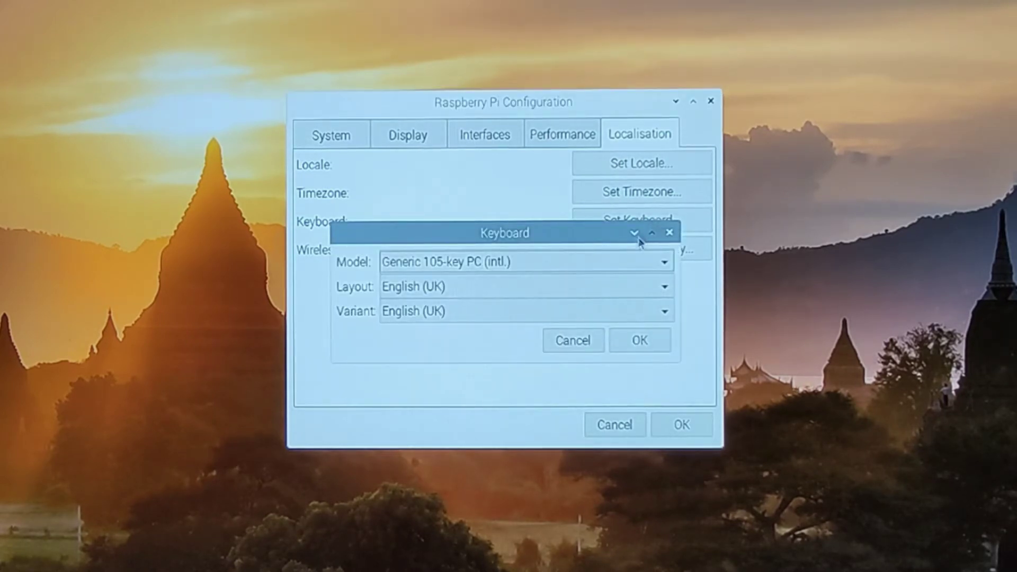
left_click(587, 286)
scroll(587, 286, "down", 12)
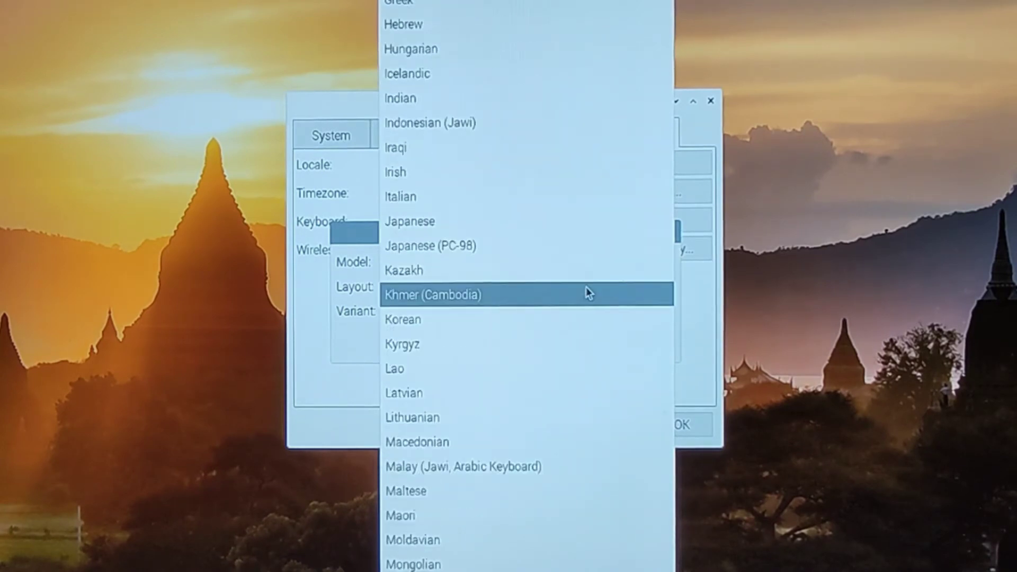
scroll(587, 291, "down", 3)
left_click(586, 291)
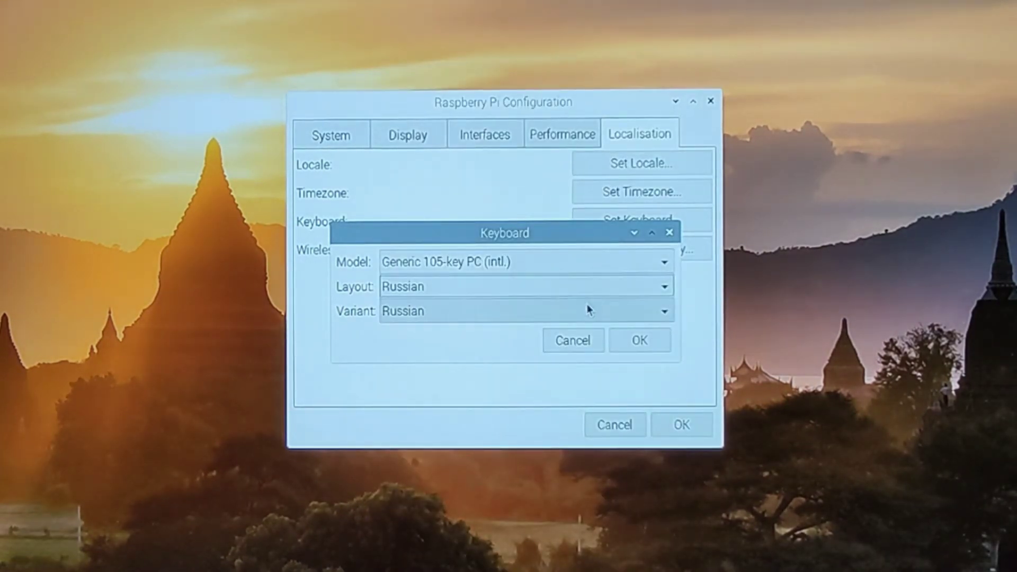
left_click(638, 340)
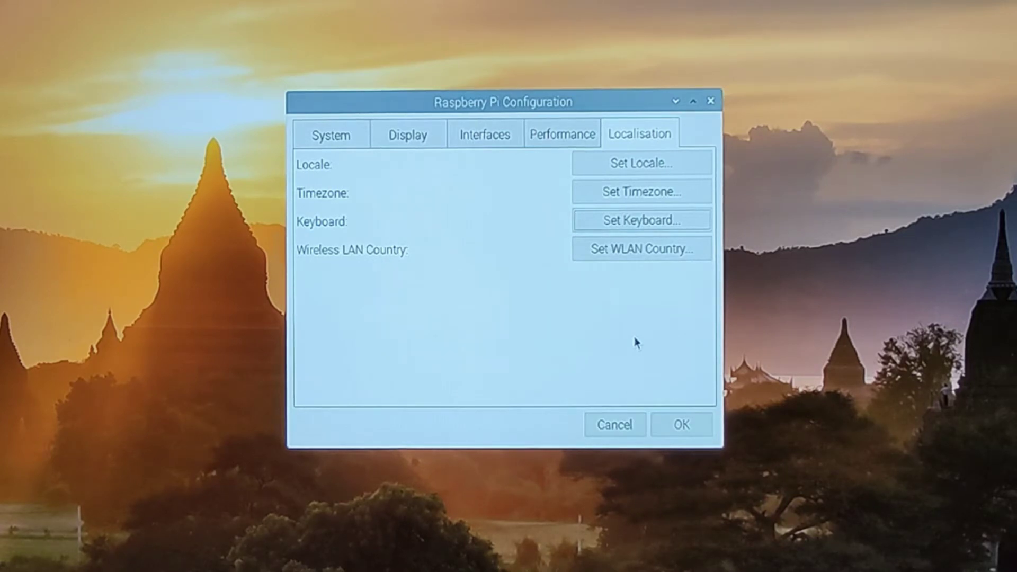
Step: Set the wireless LAN country to UA Ukraine and apply the Raspberry Pi configuration
left_click(663, 250)
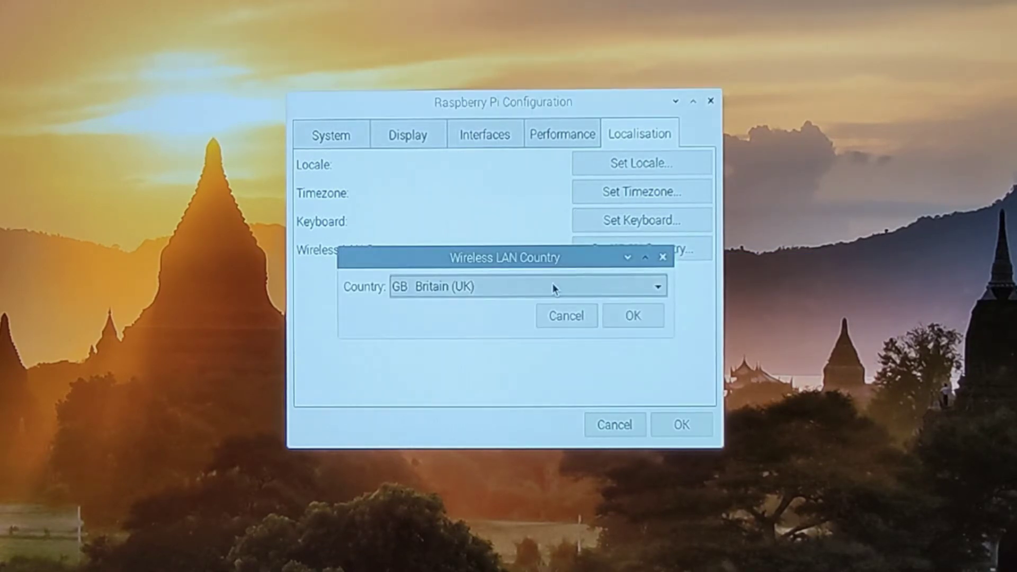
left_click(552, 284)
scroll(552, 290, "down", 10)
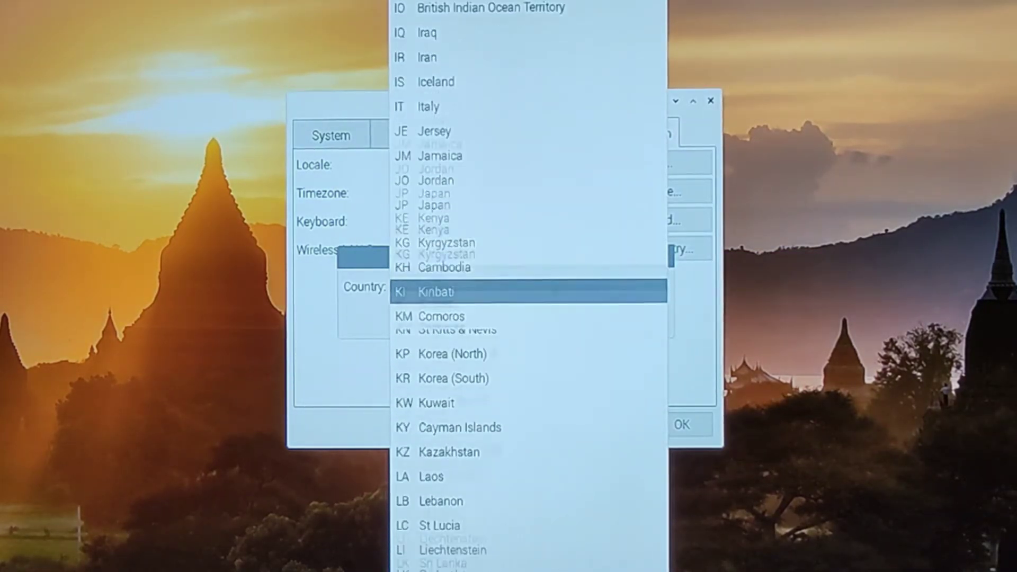
scroll(553, 288, "down", 20)
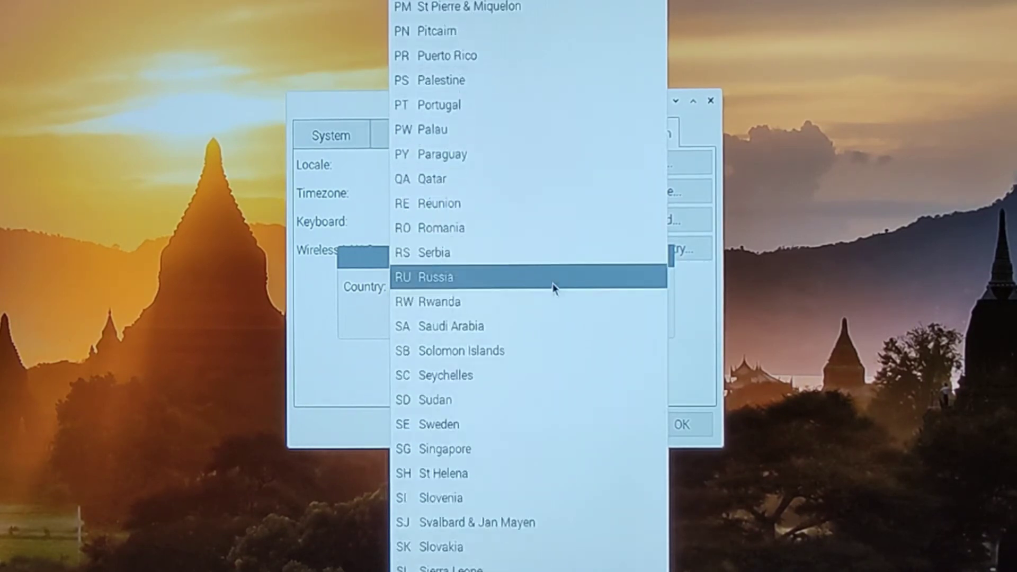
scroll(552, 286, "down", 13)
left_click(552, 284)
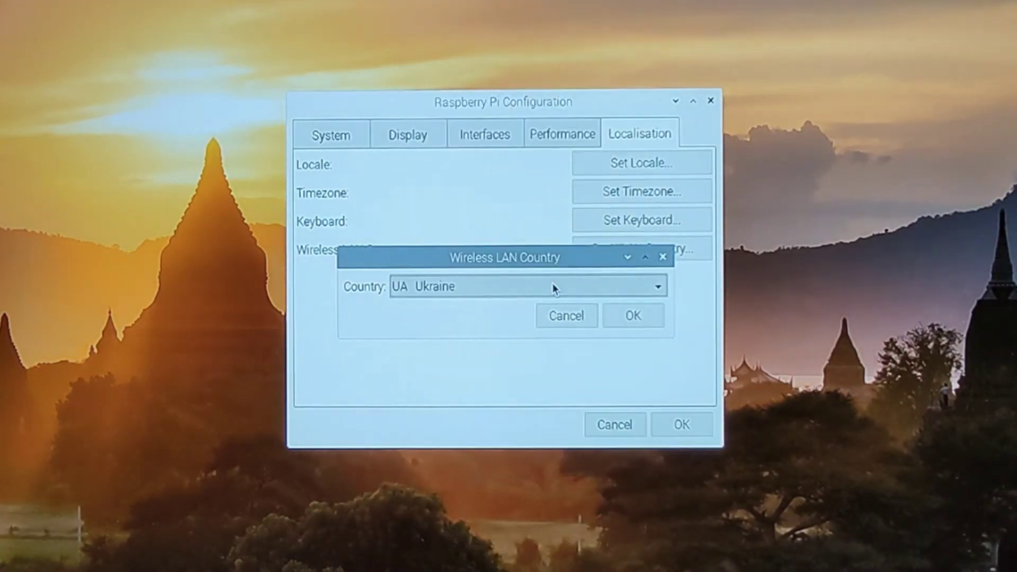
left_click(636, 316)
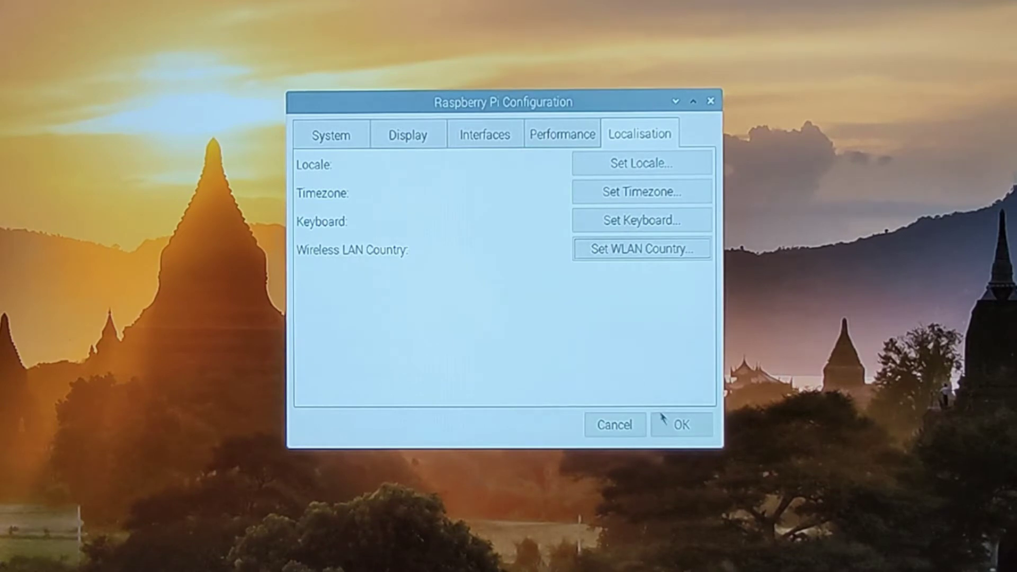
left_click(683, 432)
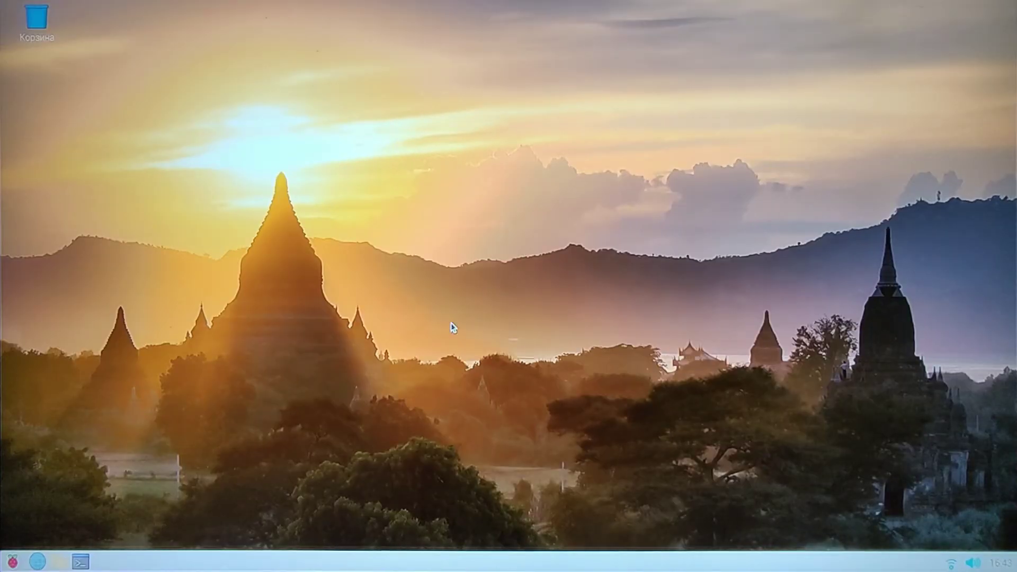
left_click(13, 563)
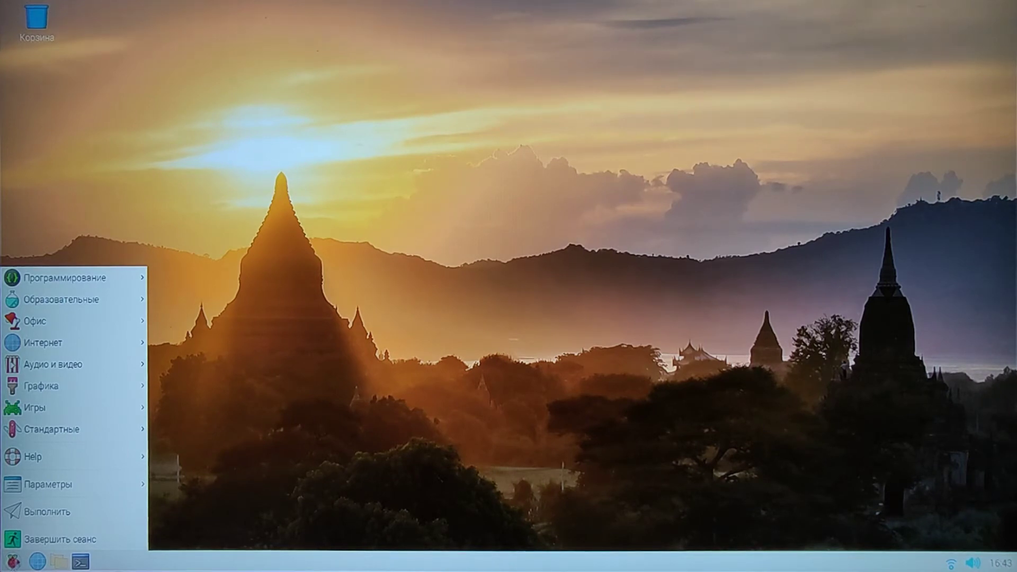
mouse_move(23, 485)
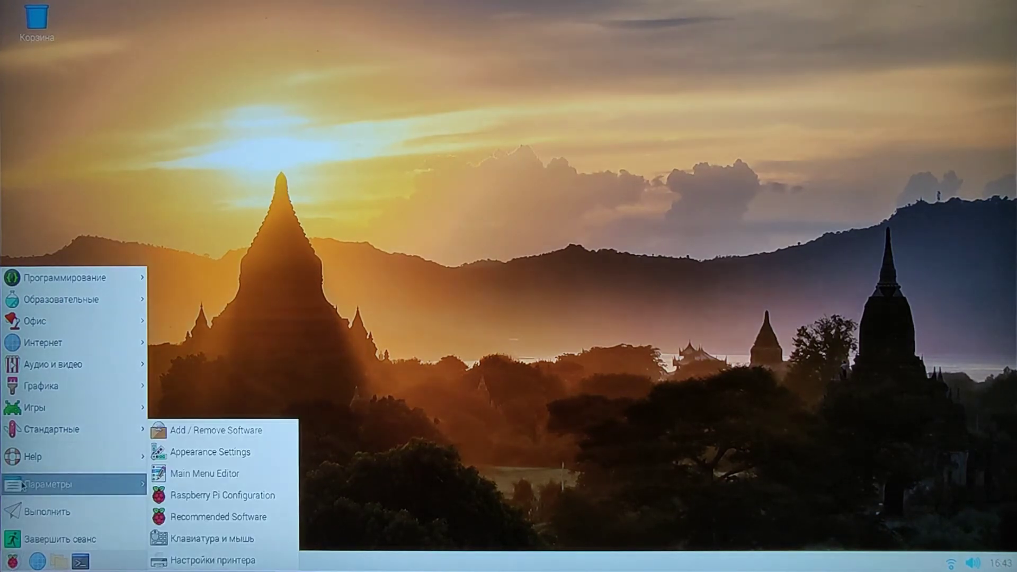
mouse_move(24, 459)
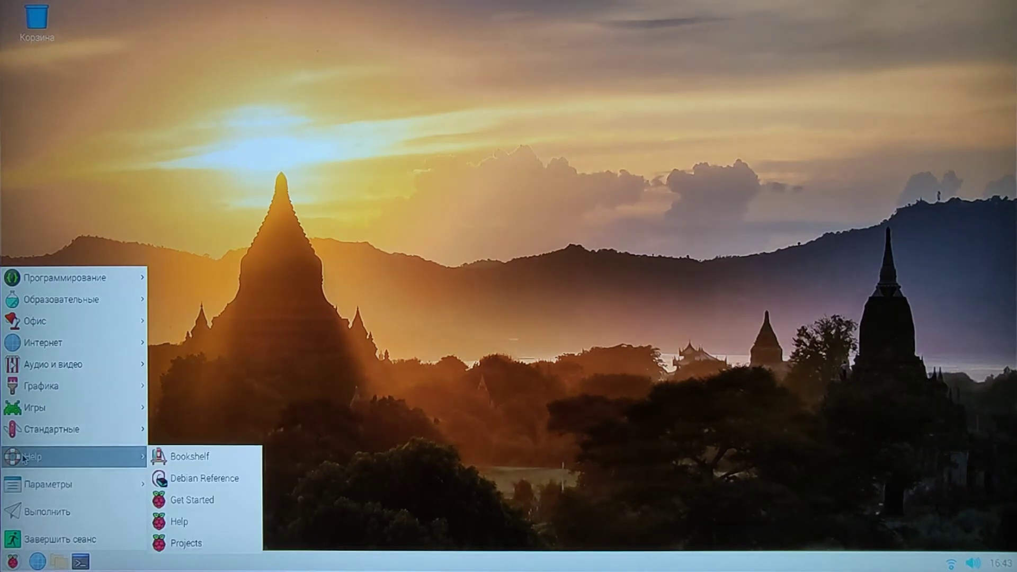
left_click(350, 440)
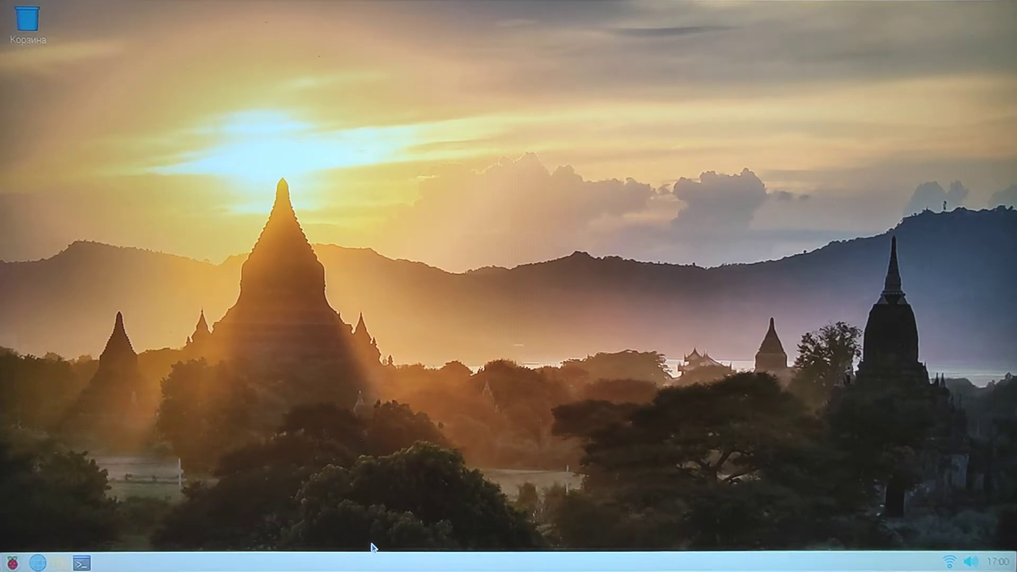
Step: Add the "Обработчик раскладки клавиатуры" (keyboard layout handler) applet to the taskbar panel and close the panel settings
right_click(371, 566)
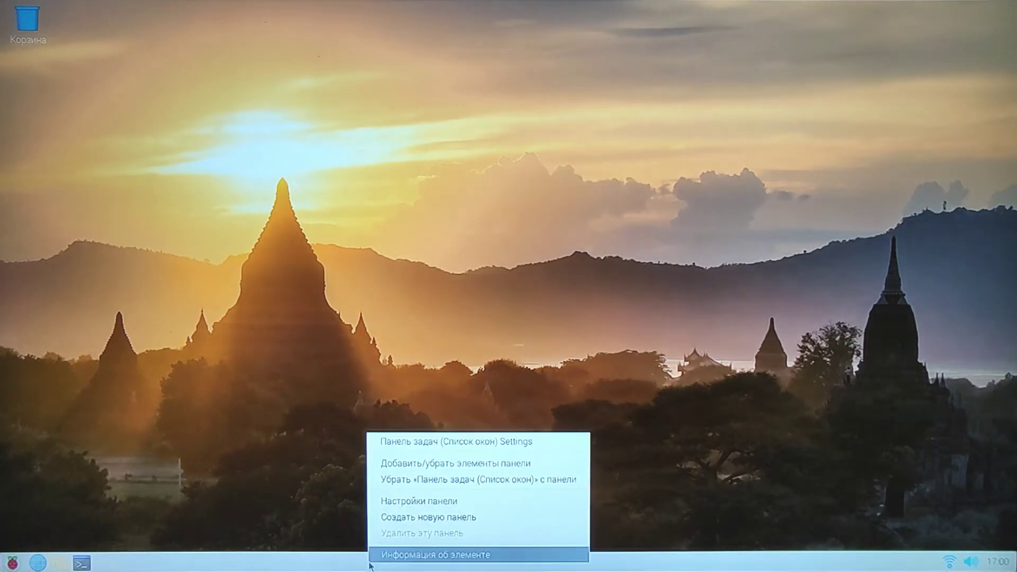
left_click(394, 465)
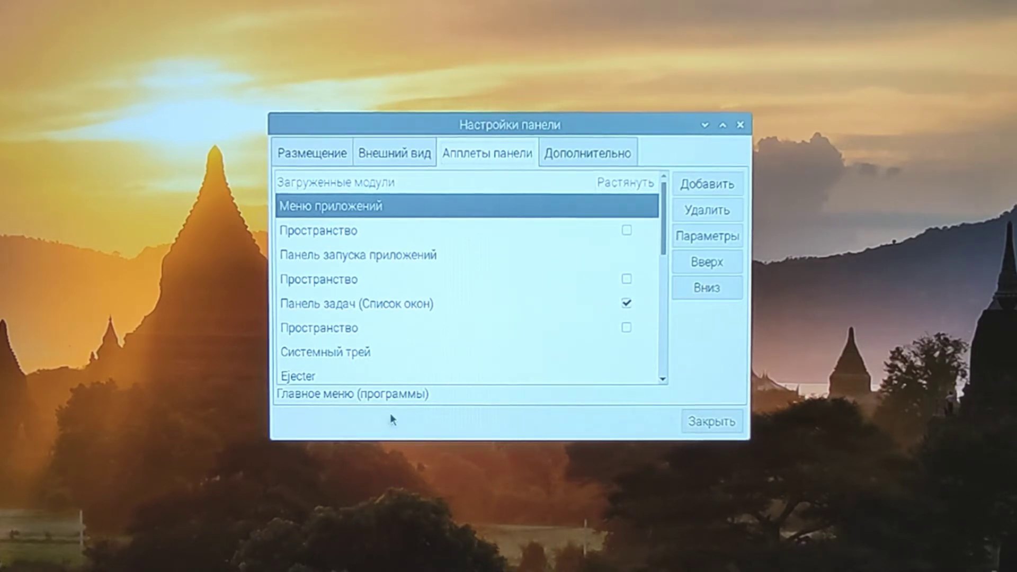
left_click(707, 184)
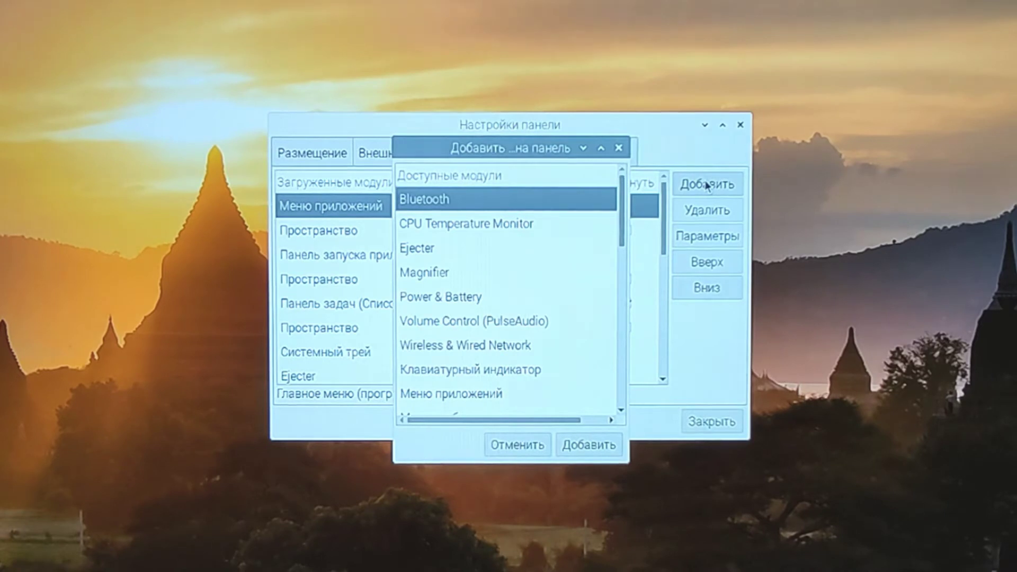
scroll(473, 305, "down", 5)
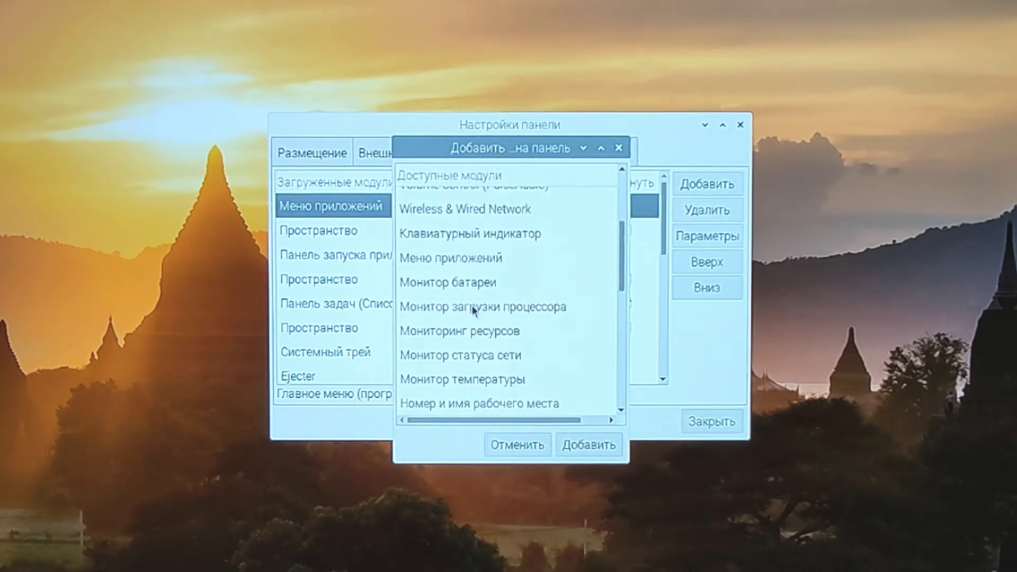
left_click(475, 361)
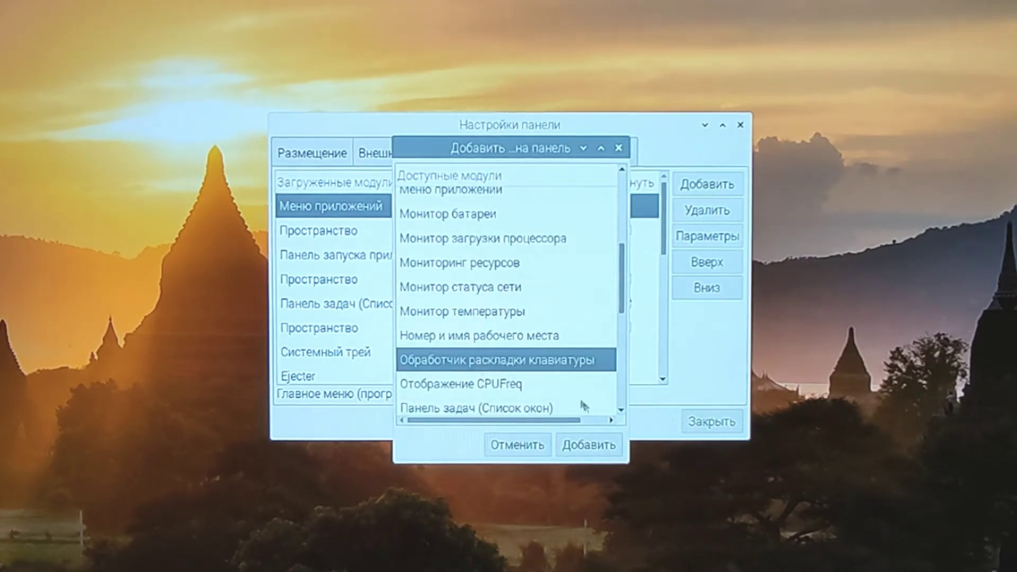
left_click(598, 449)
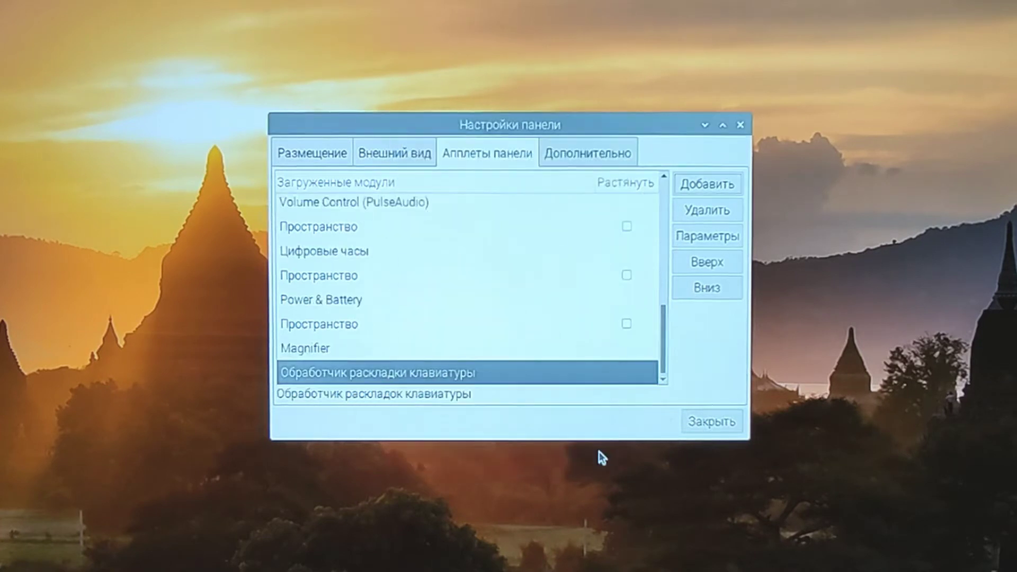
left_click(694, 422)
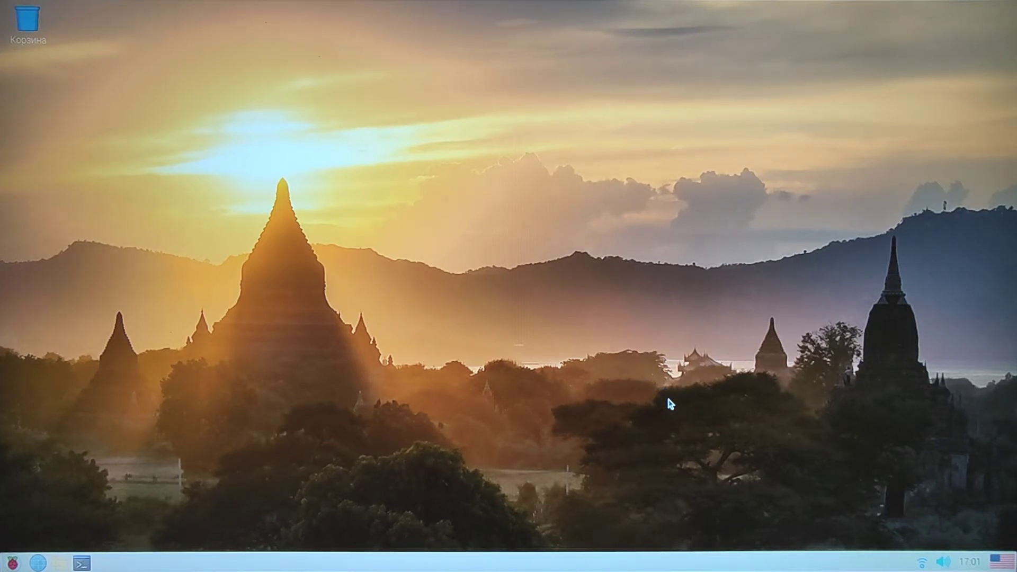
Step: In the keyboard layout handler settings, disable "Сохранить системные раскладки" and add the Russian (ru) layout
right_click(994, 563)
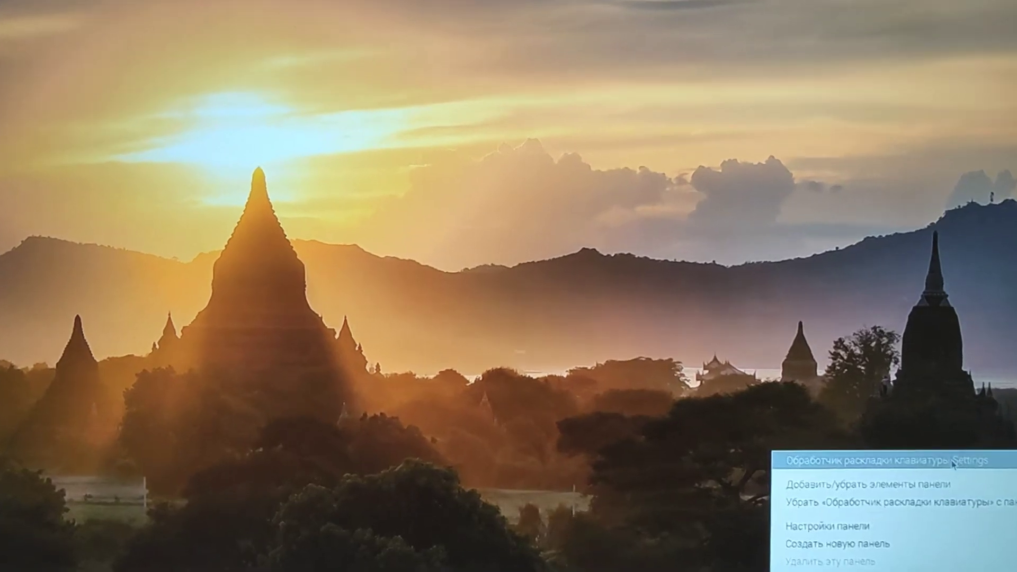
left_click(954, 461)
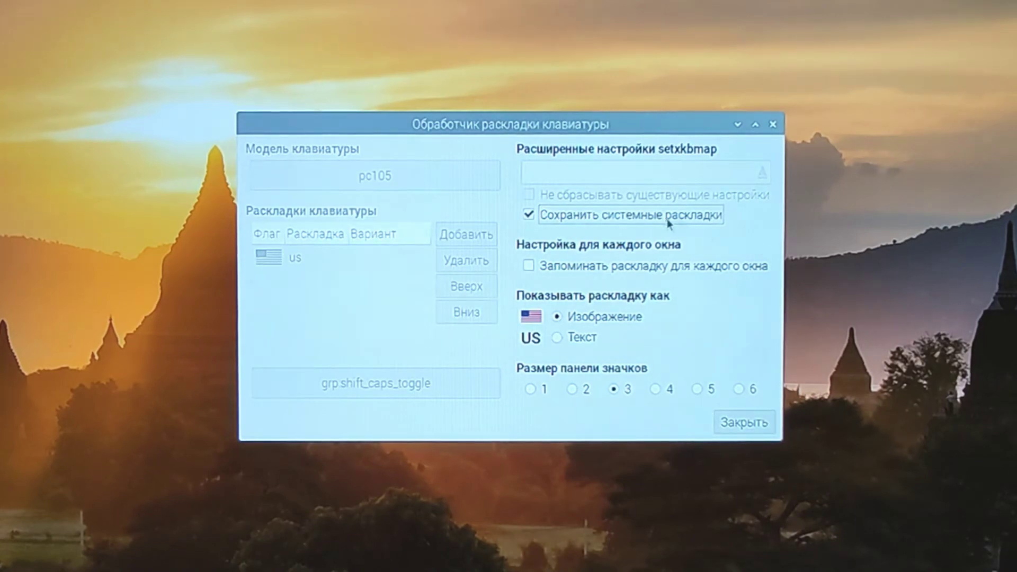
left_click(637, 218)
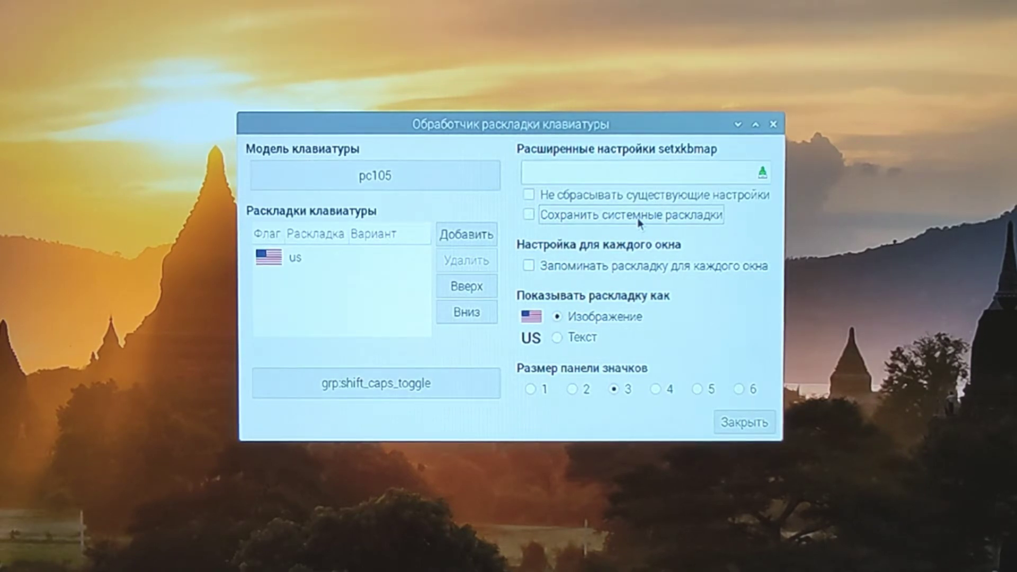
left_click(473, 238)
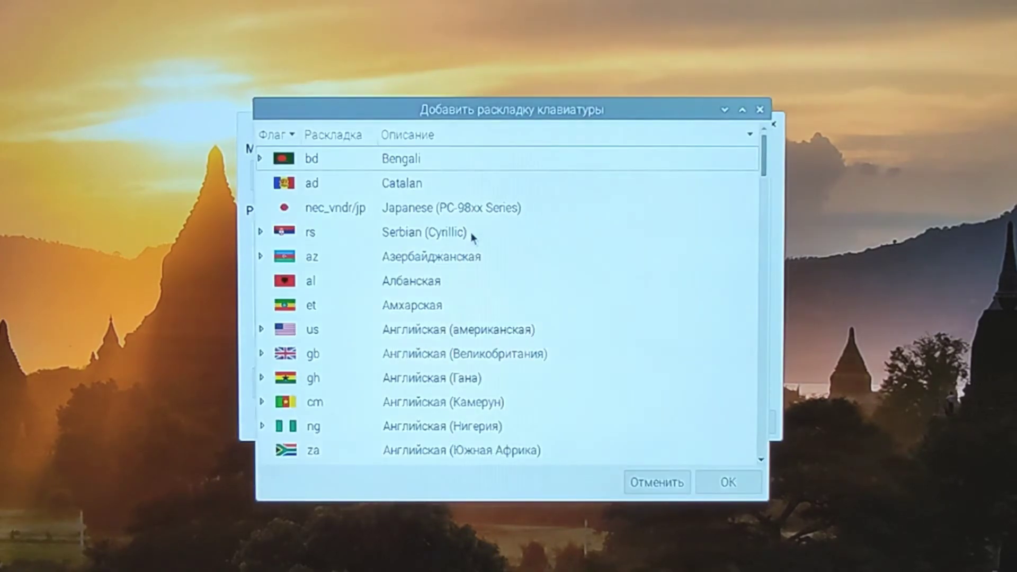
scroll(473, 238, "down", 15)
scroll(471, 236, "down", 5)
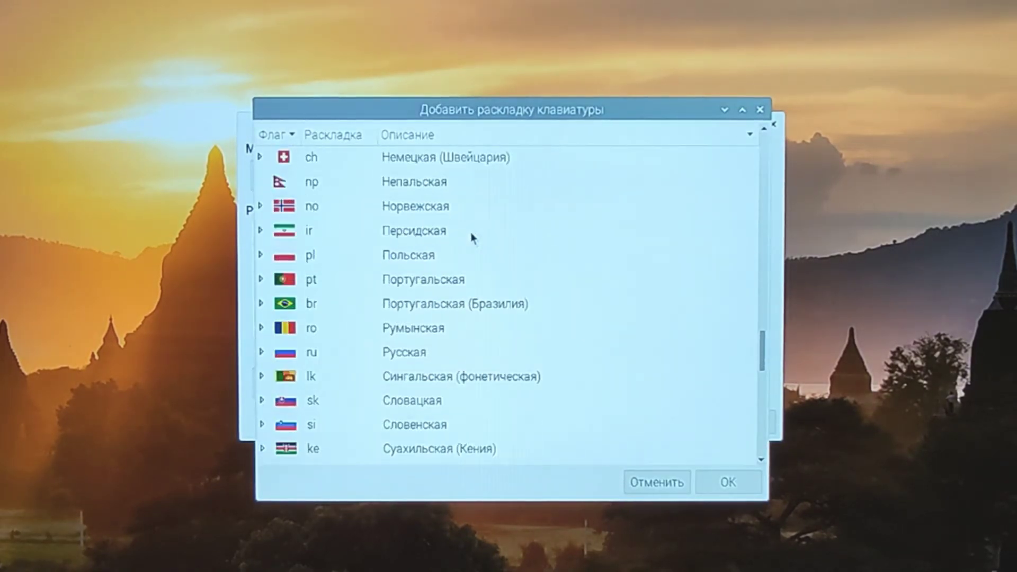
left_click(472, 268)
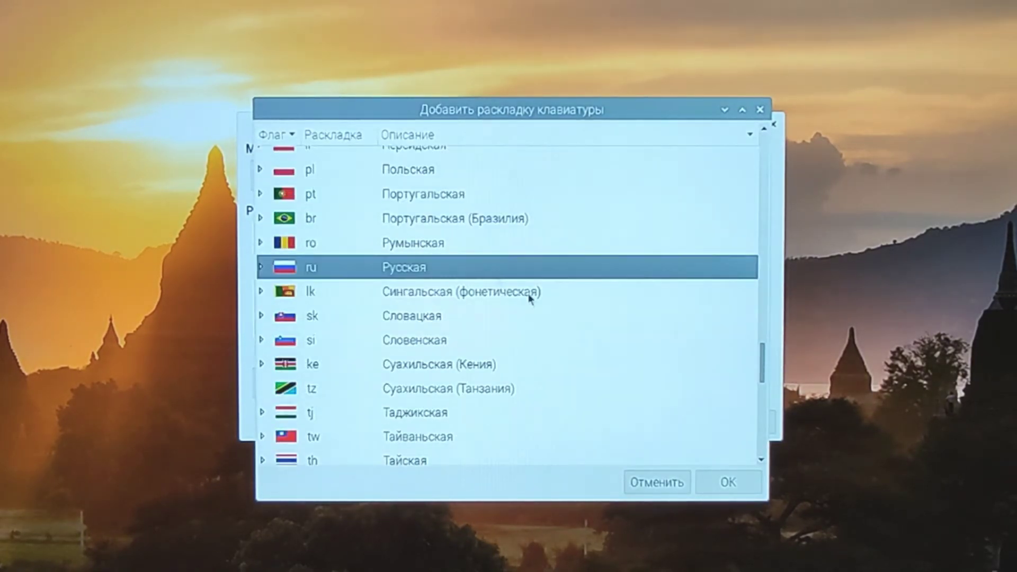
left_click(722, 490)
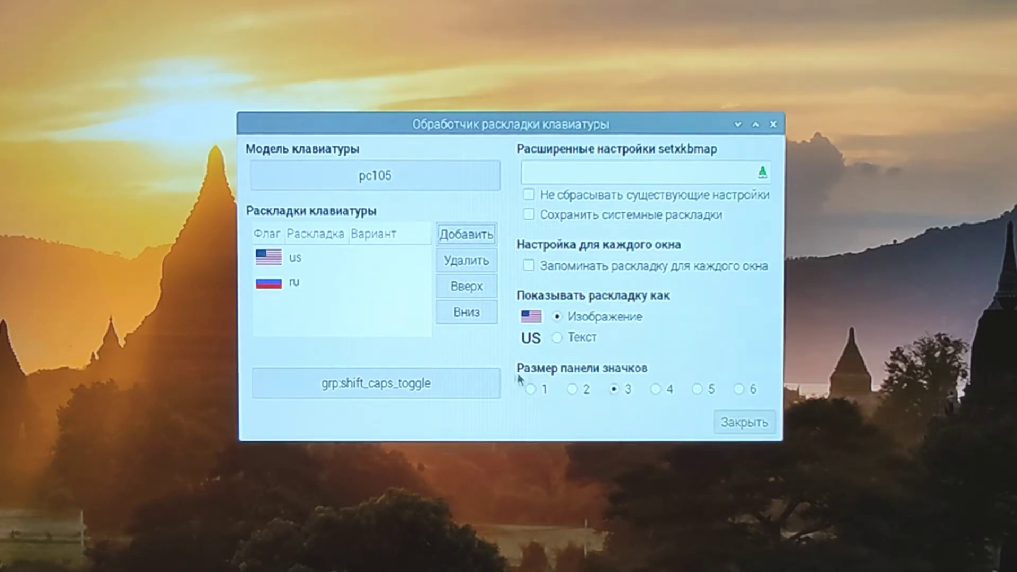
Step: Change the layout switching shortcut from Shift+Caps Lock to Ctrl+Shift and close the keyboard layout handler settings
left_click(408, 388)
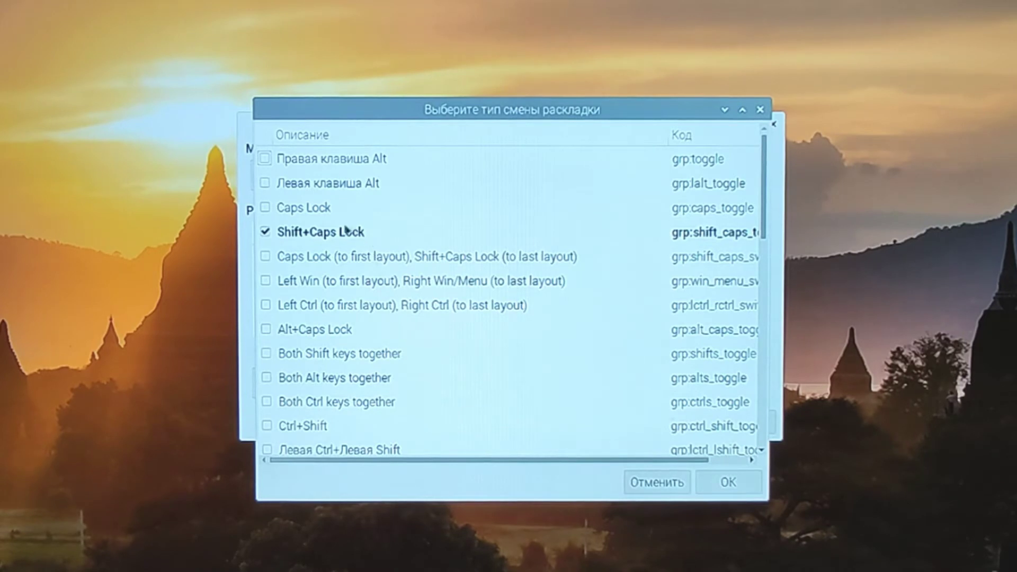
left_click(328, 234)
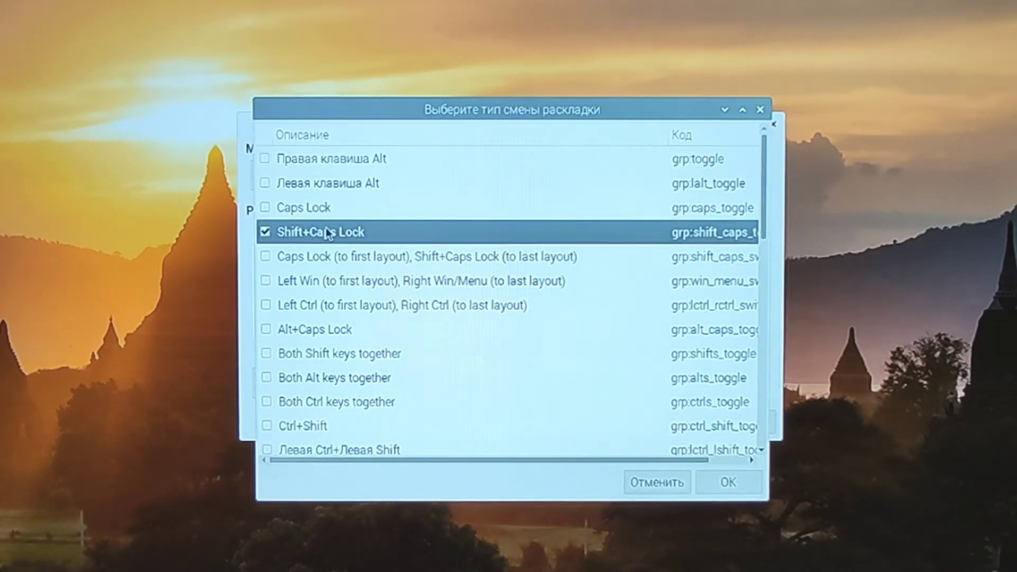
left_click(265, 233)
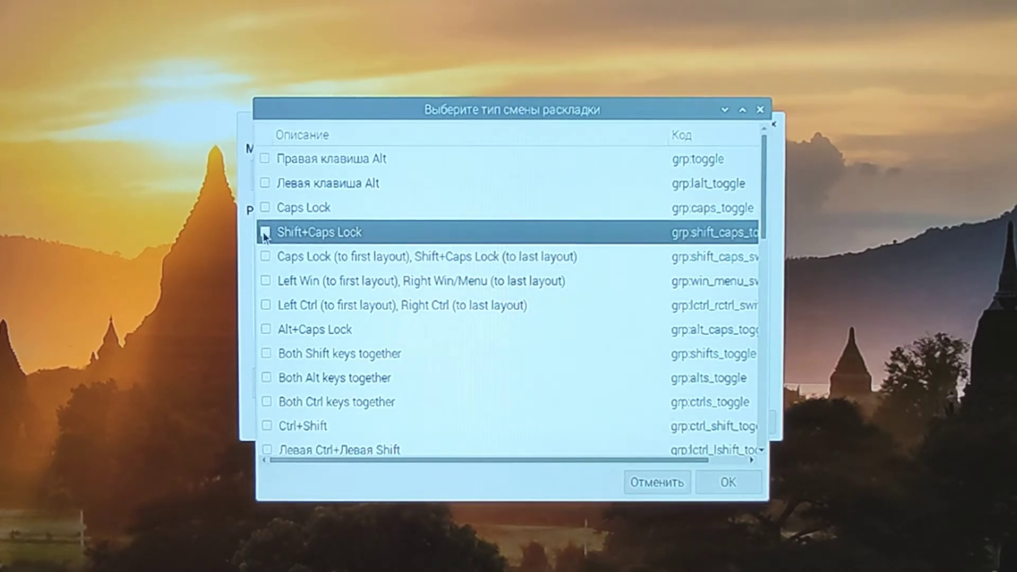
left_click(266, 426)
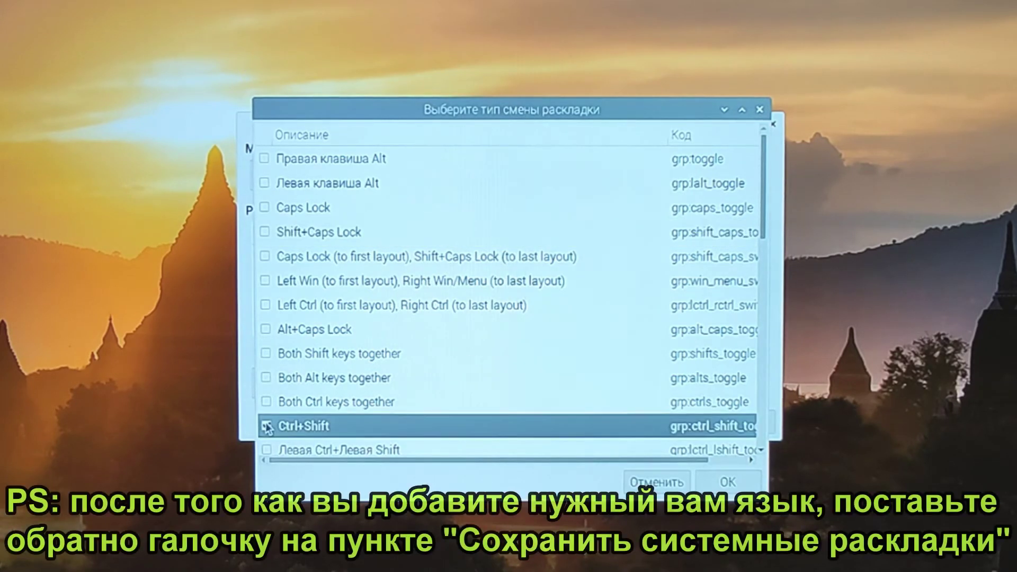
left_click(725, 482)
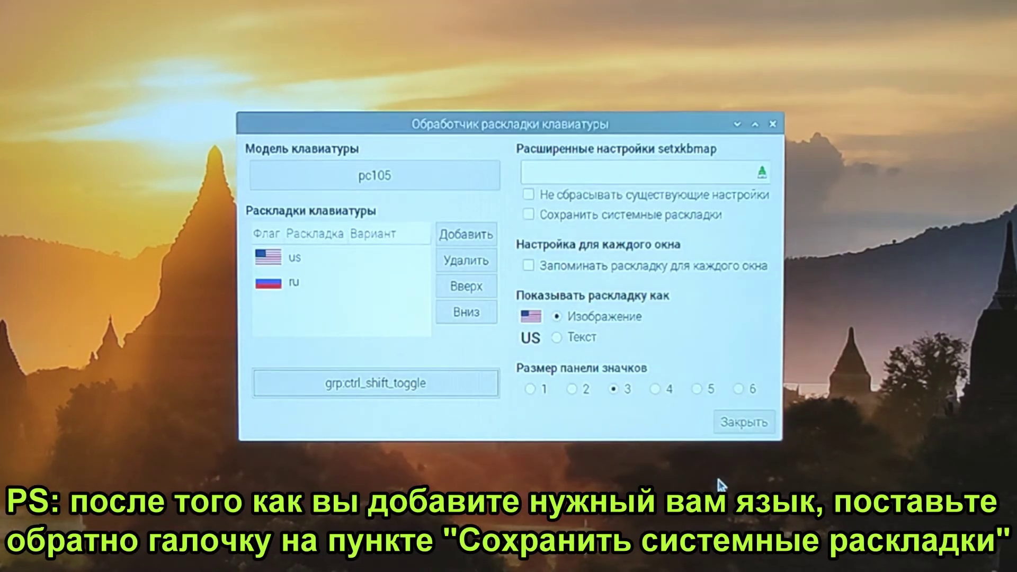
left_click(772, 125)
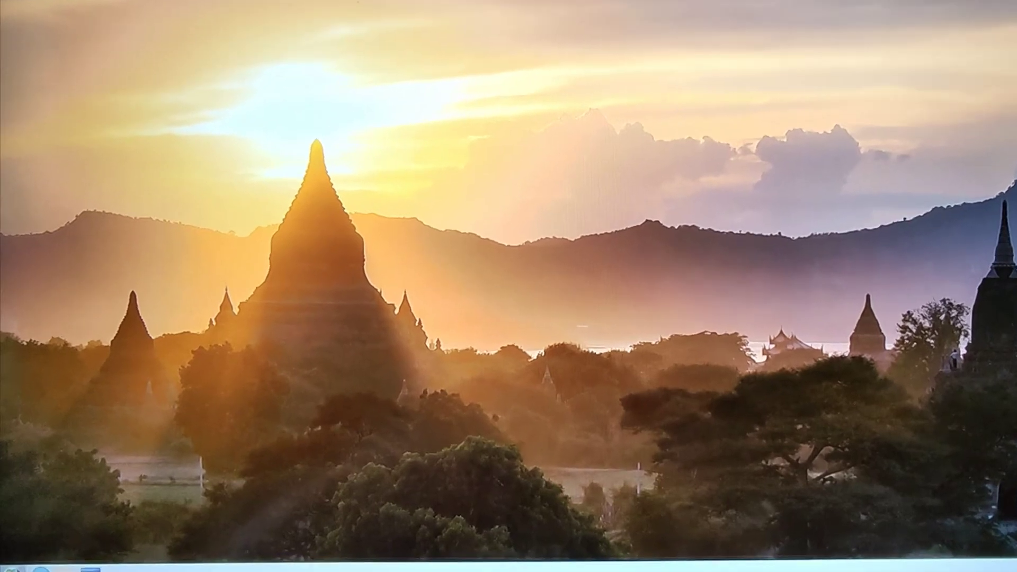
Step: Look through the preinstalled programs in the application categories, from programming and office to internet, graphics, games and accessories
left_click(12, 563)
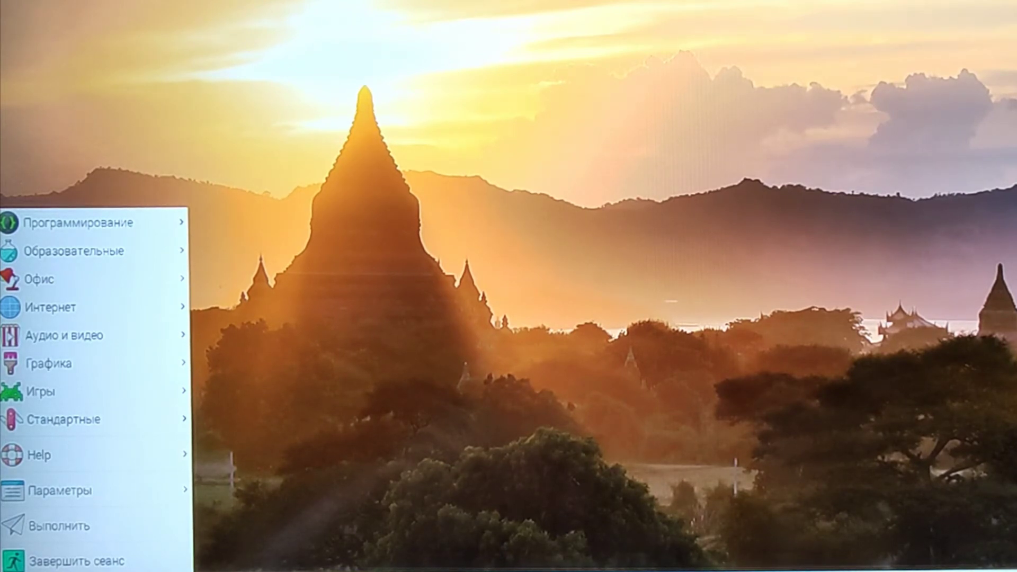
mouse_move(89, 225)
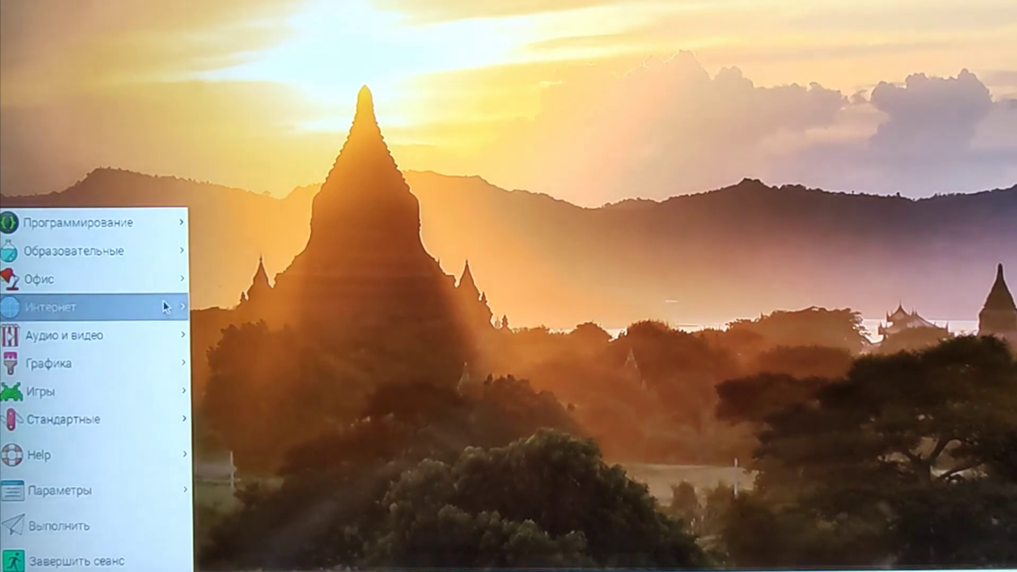
mouse_move(170, 250)
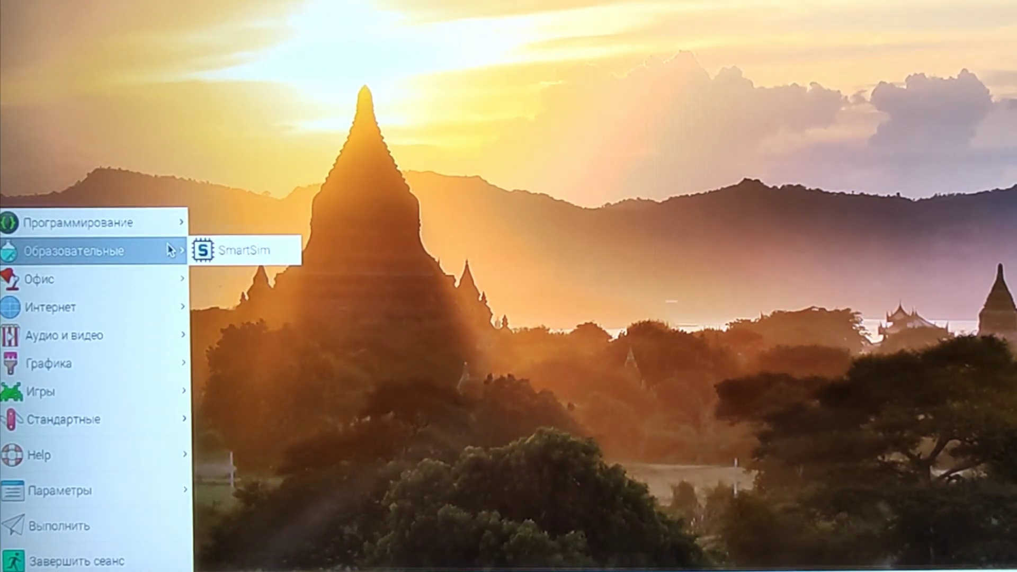
mouse_move(166, 272)
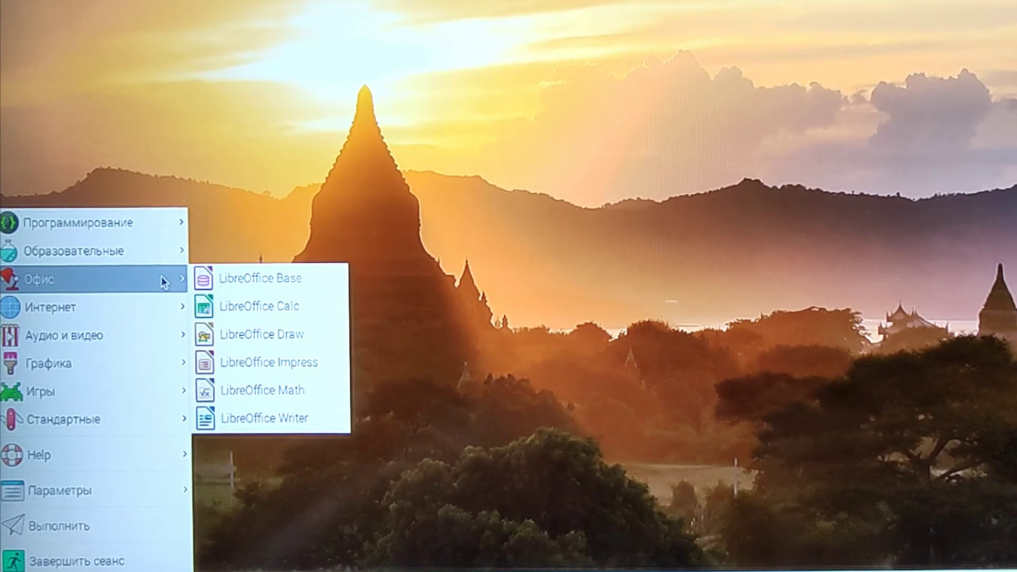
mouse_move(164, 311)
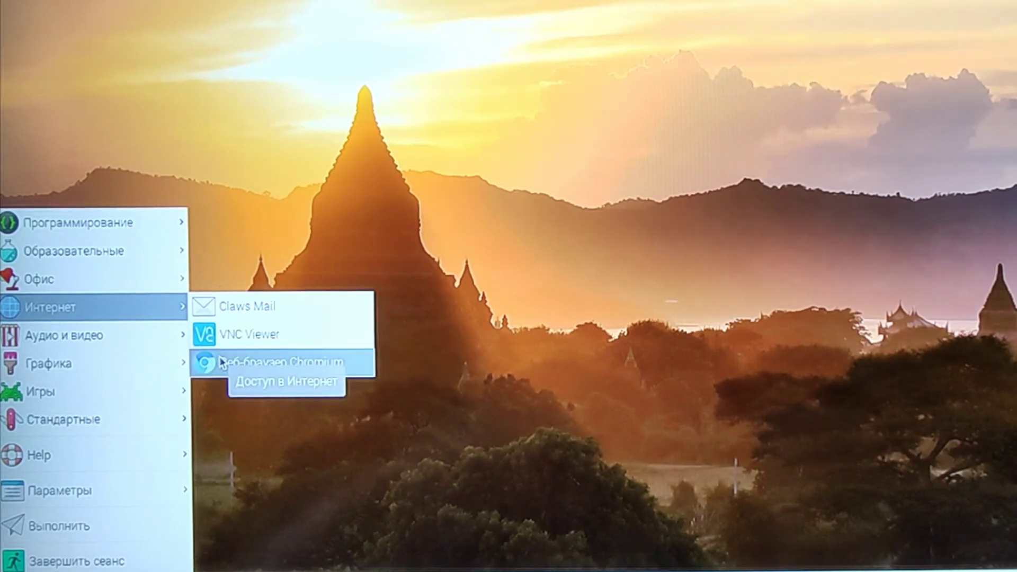
mouse_move(159, 333)
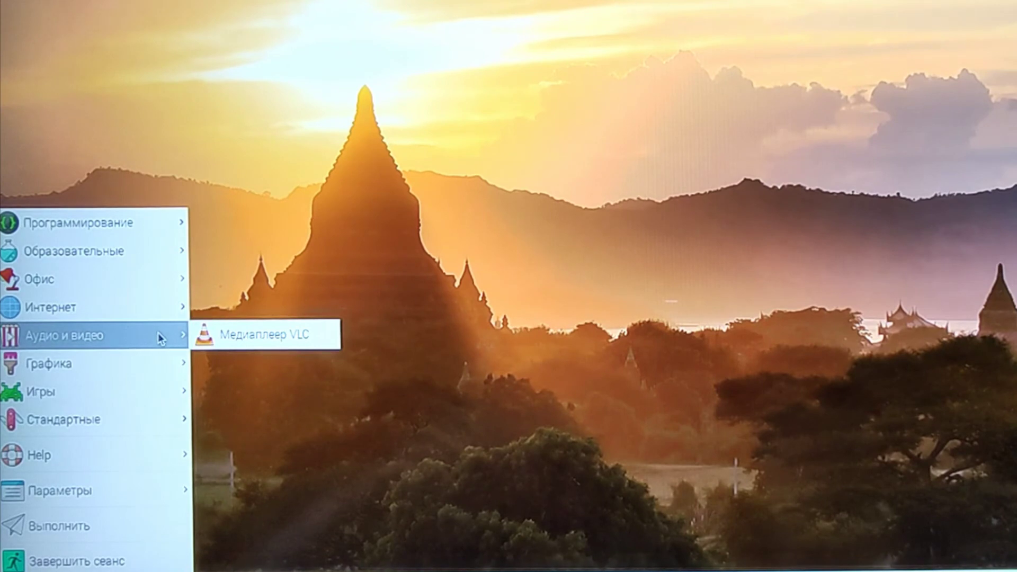
mouse_move(161, 365)
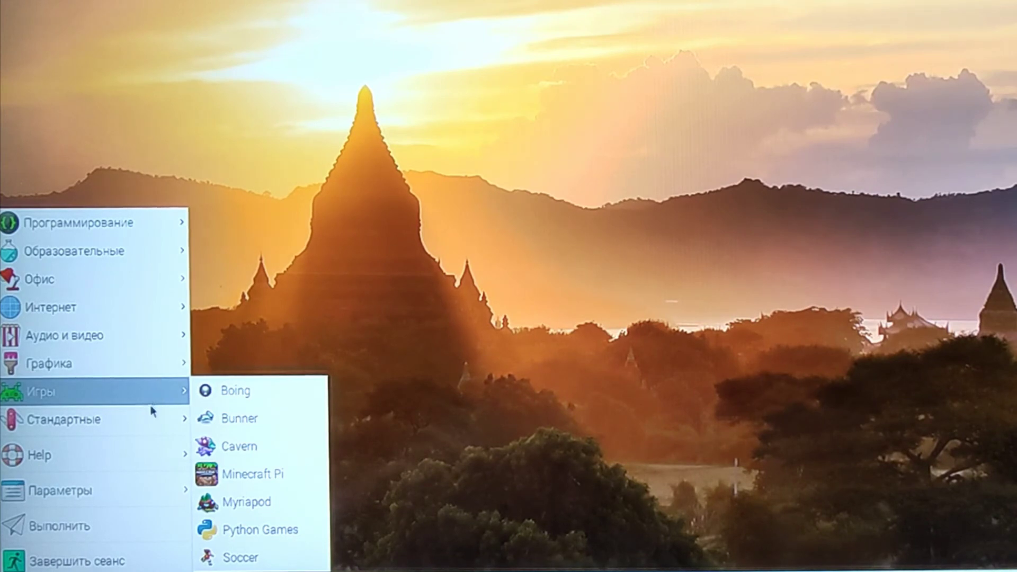
mouse_move(149, 412)
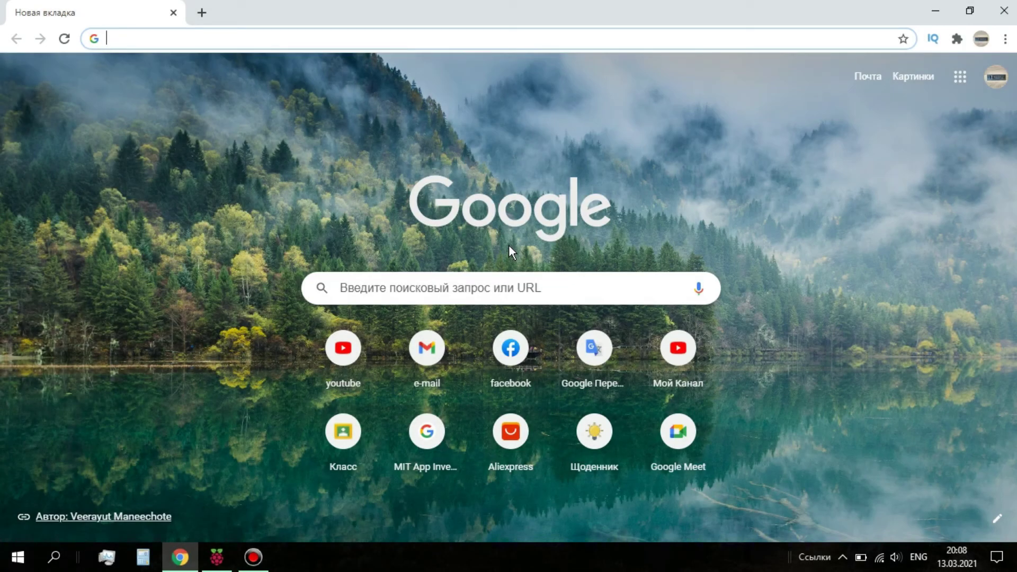
Step: Switch to Chrome on the Windows computer and open the website ubuntu-mate.org
left_click(401, 41)
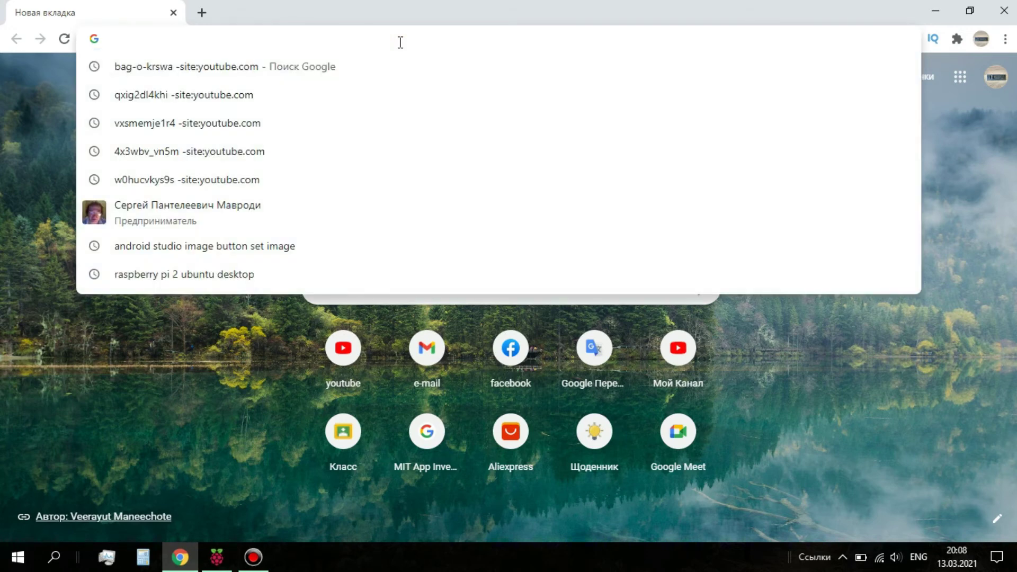
type("ubuntu-mate")
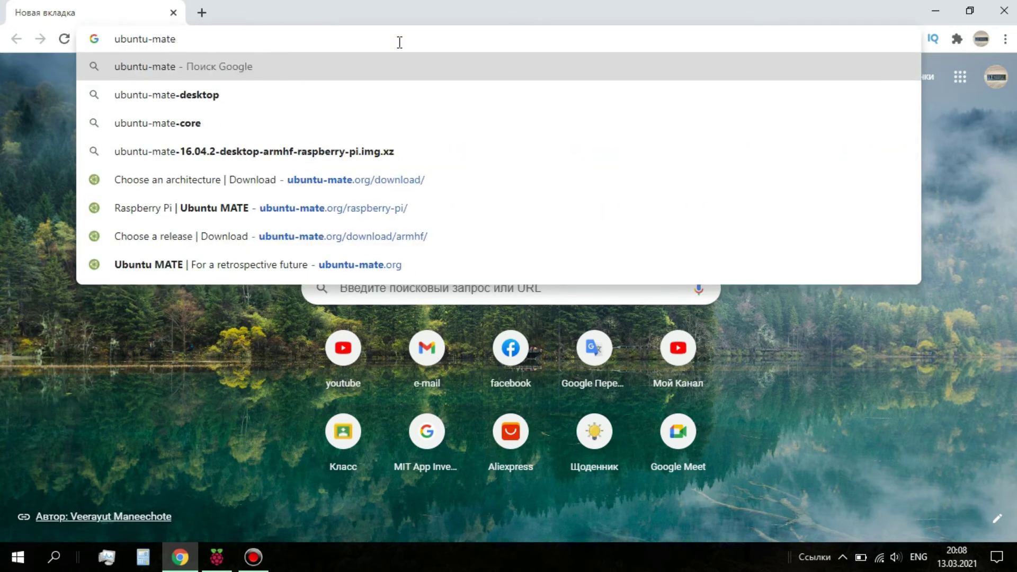
type(".org")
key("Return")
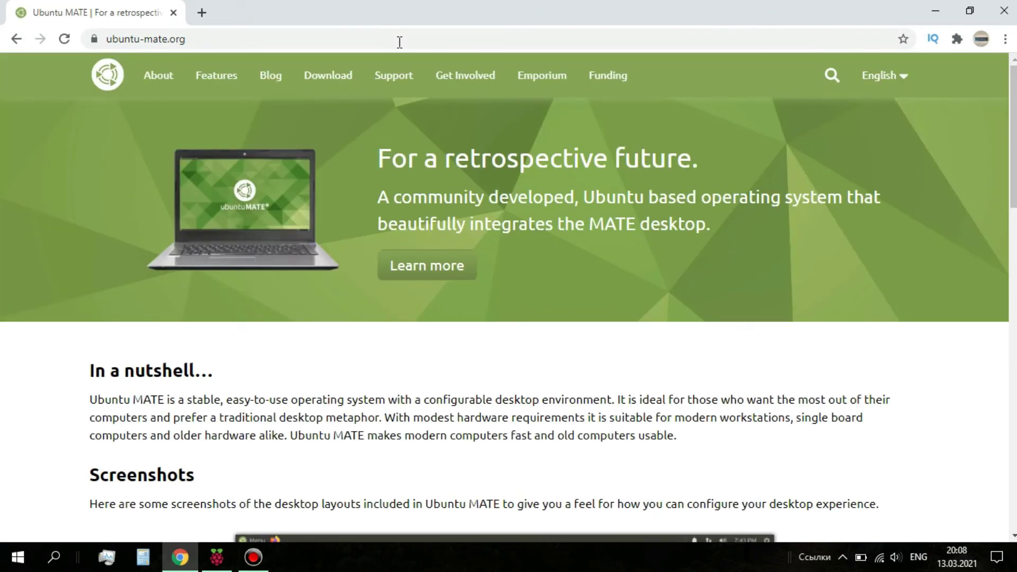
Step: Go to the Ubuntu MATE download section and choose the armhf architecture to reach its release list
left_click(331, 75)
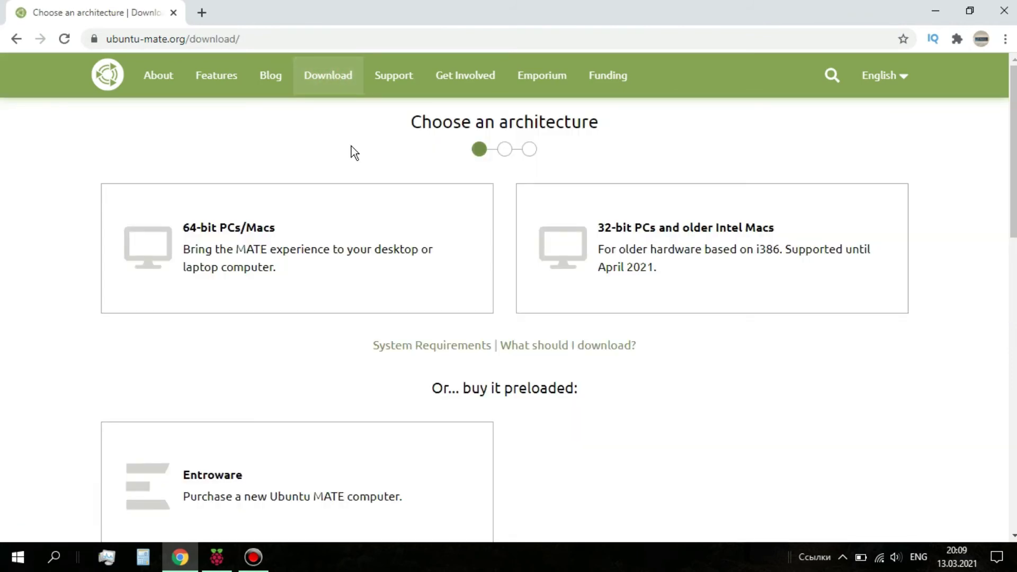
scroll(360, 317, "down", 6)
left_click(345, 350)
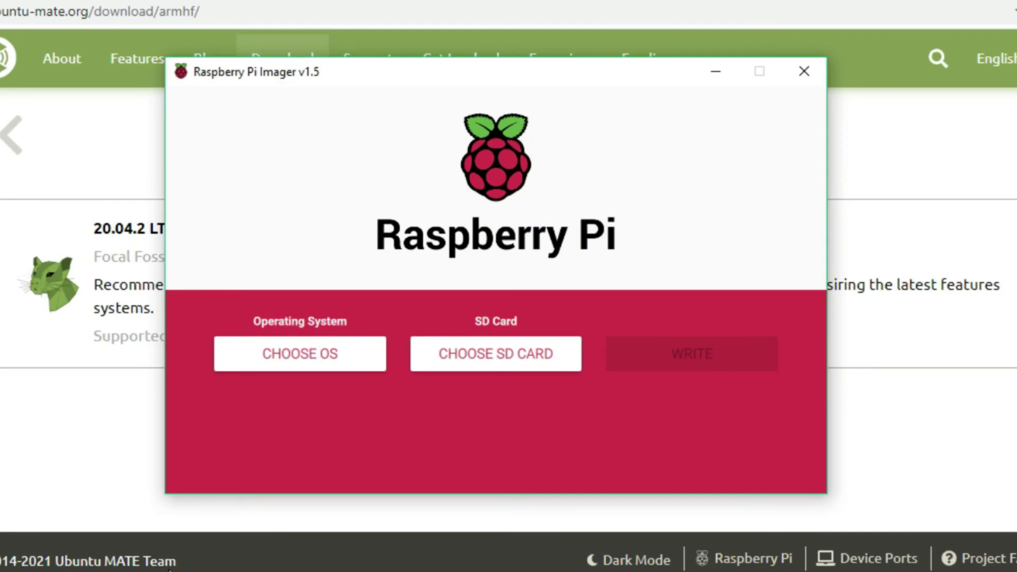
Step: In Raspberry Pi Imager, select the custom image Ubuntu-Mate-Rasspberry-PI.img.xz from the Downloads folder as the operating system
left_click(272, 348)
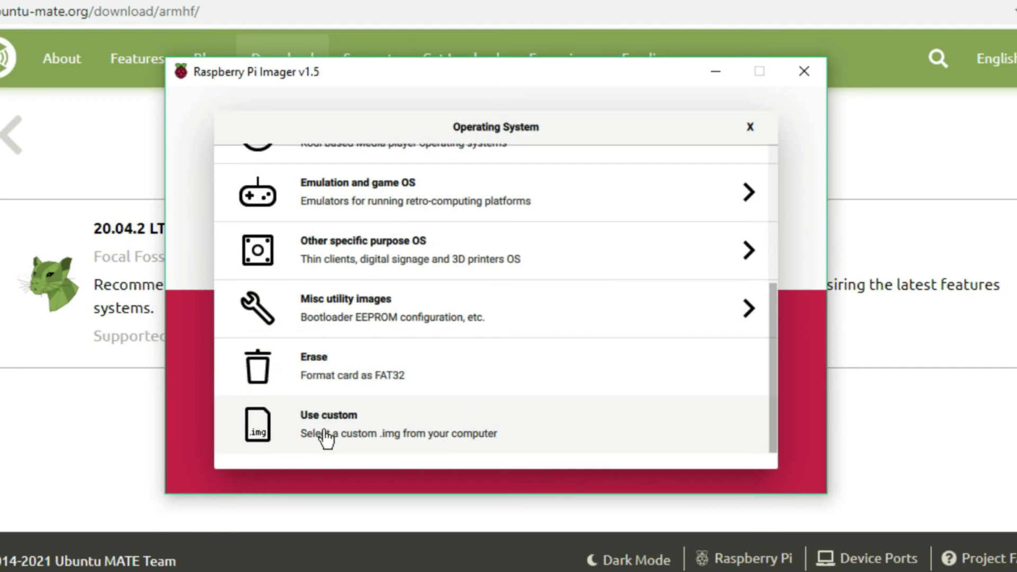
left_click(324, 435)
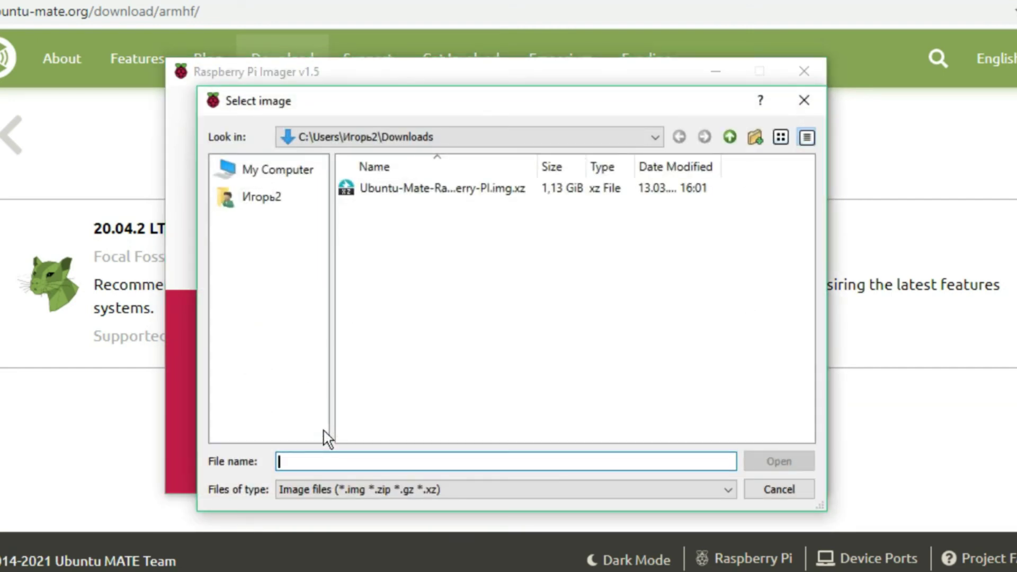
left_click(445, 190)
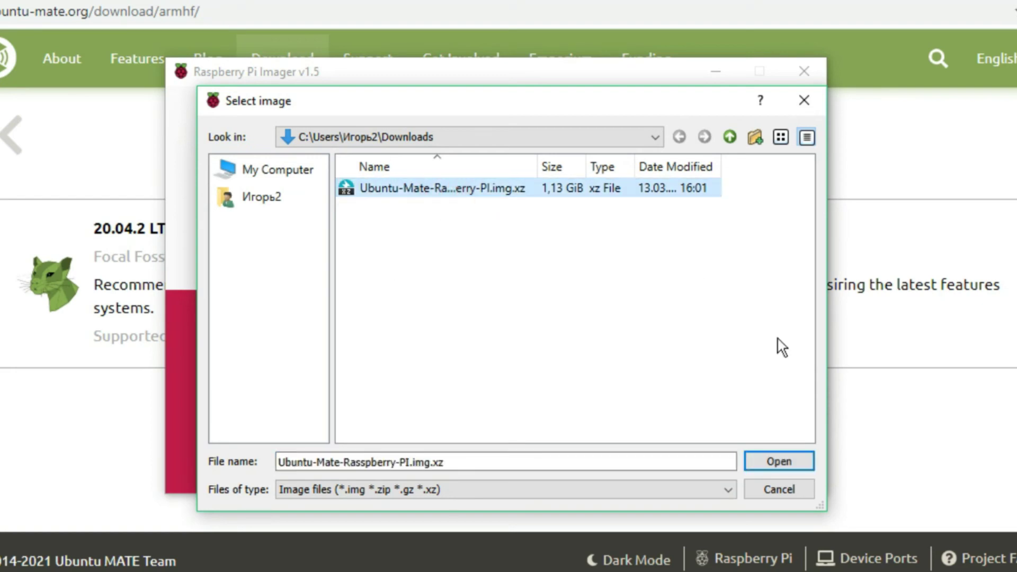
left_click(787, 460)
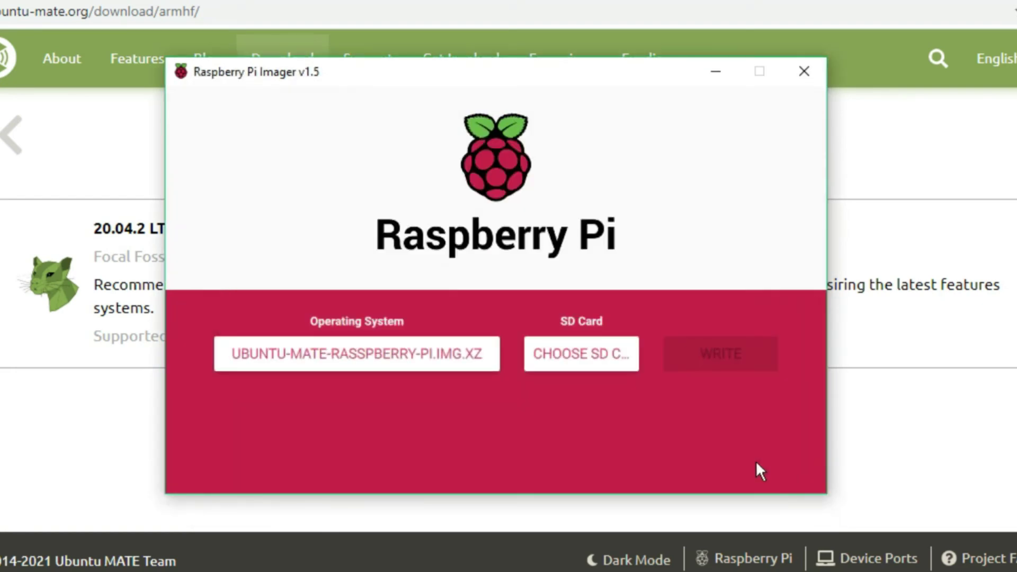
Step: Choose the 31.7 GB Mass Storage Device as the SD card and start writing the image to it
left_click(590, 346)
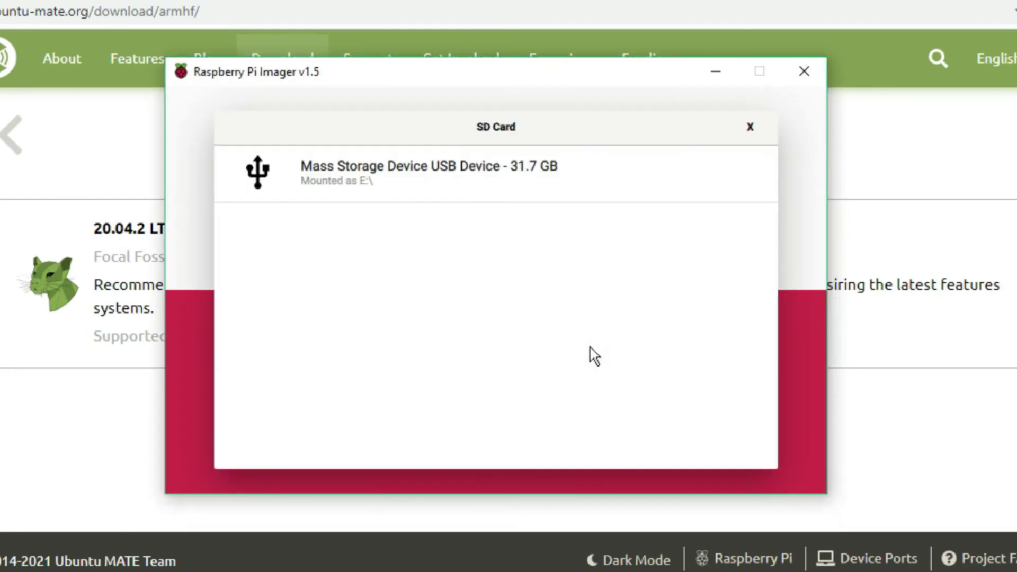
left_click(538, 187)
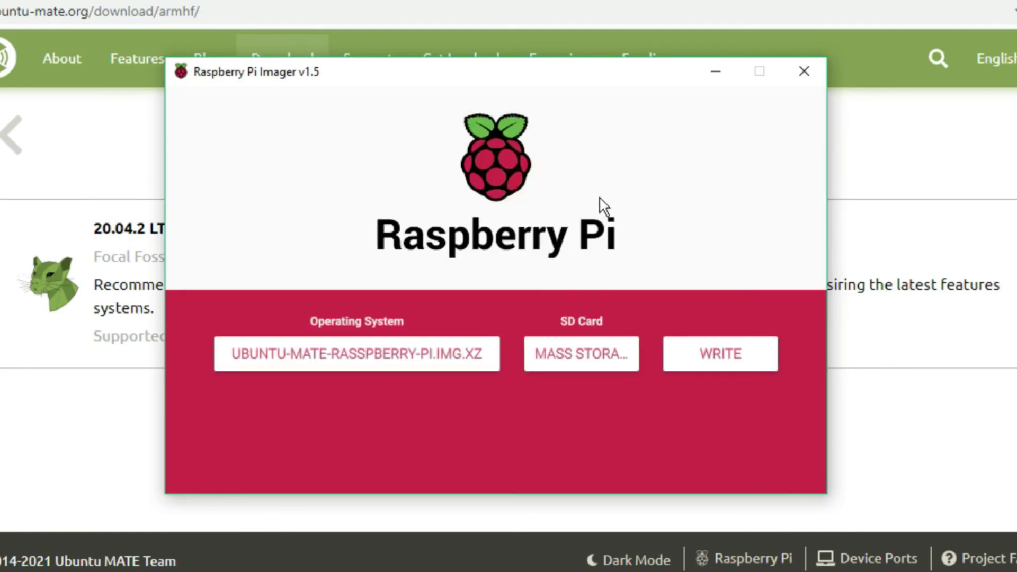
left_click(721, 356)
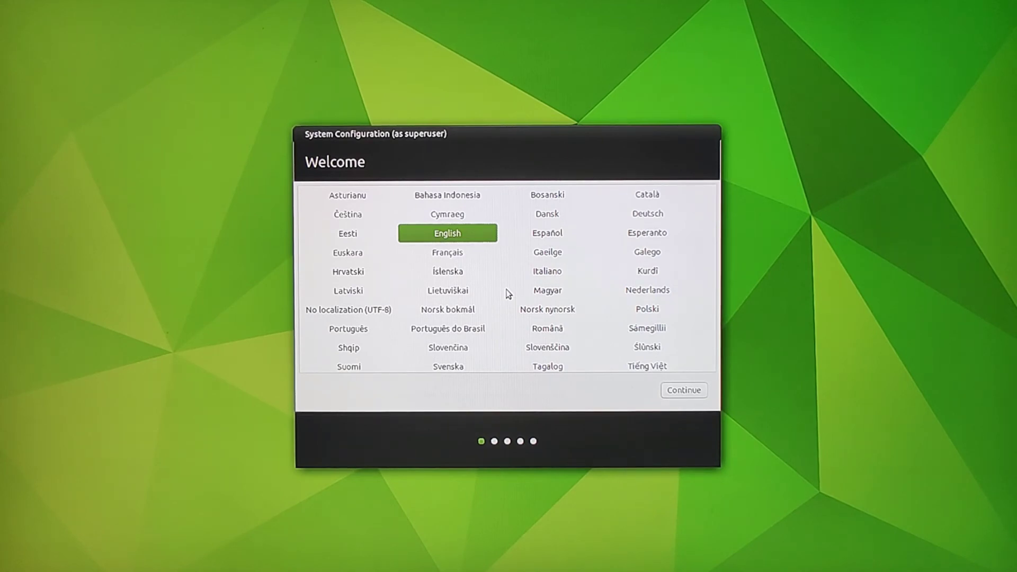
Step: Choose Русский as the system language in the Ubuntu MATE setup and continue to the keyboard layout page
scroll(509, 295, "down", 2)
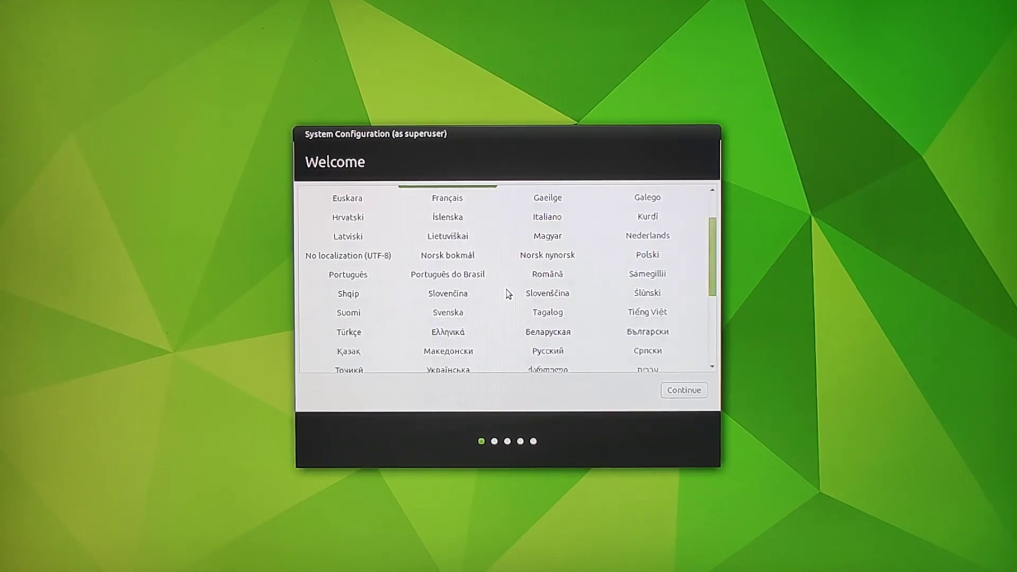
left_click(547, 353)
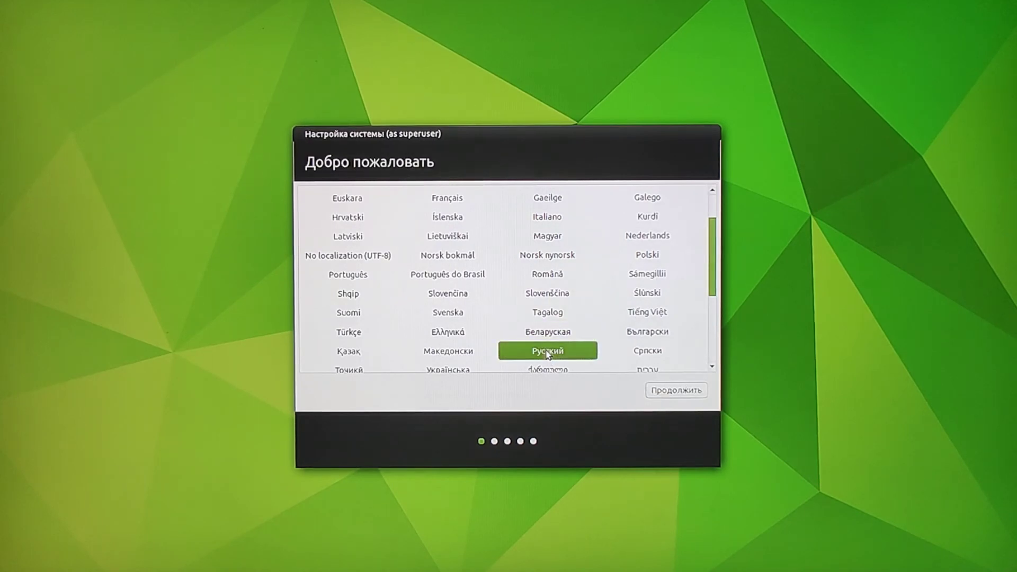
left_click(667, 392)
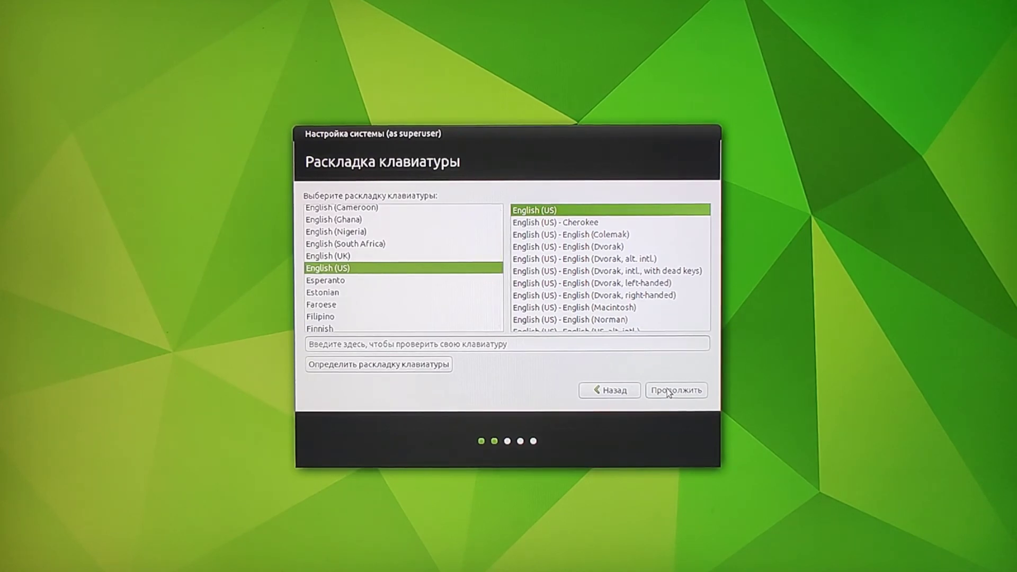
Step: Select Russian as the keyboard layout and continue to the wireless network page
scroll(378, 280, "down", 4)
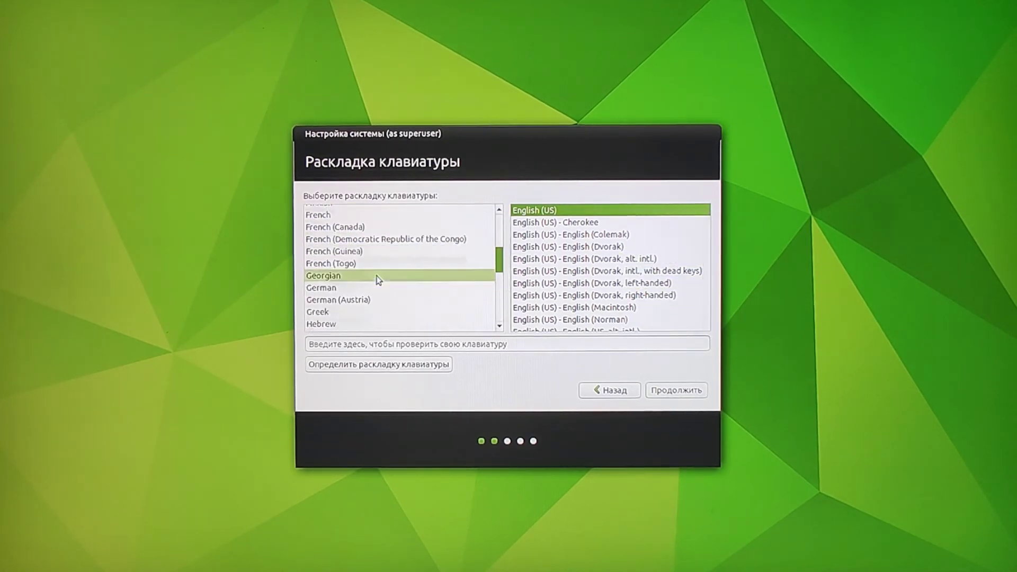
scroll(379, 281, "down", 10)
left_click(419, 313)
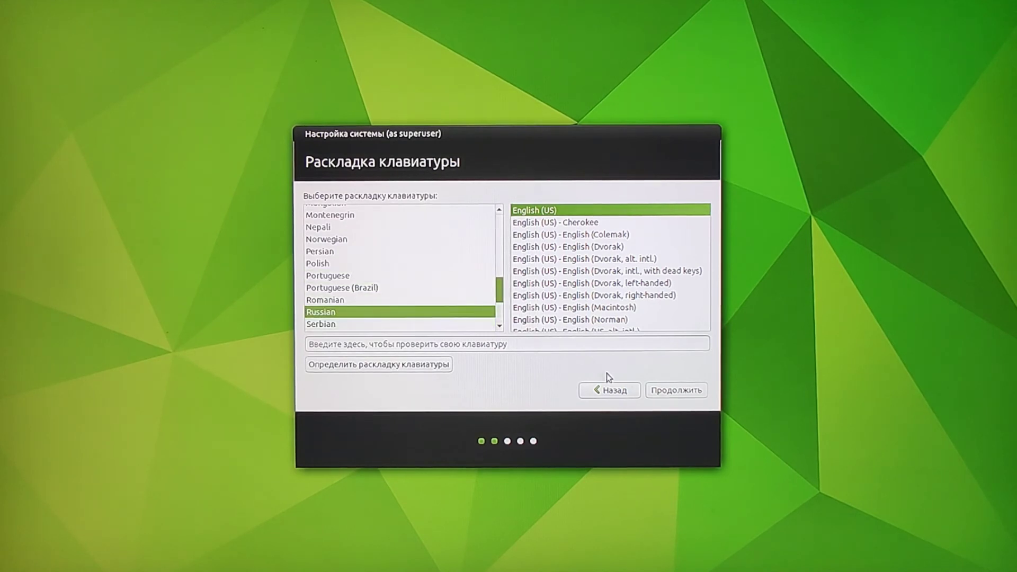
left_click(676, 393)
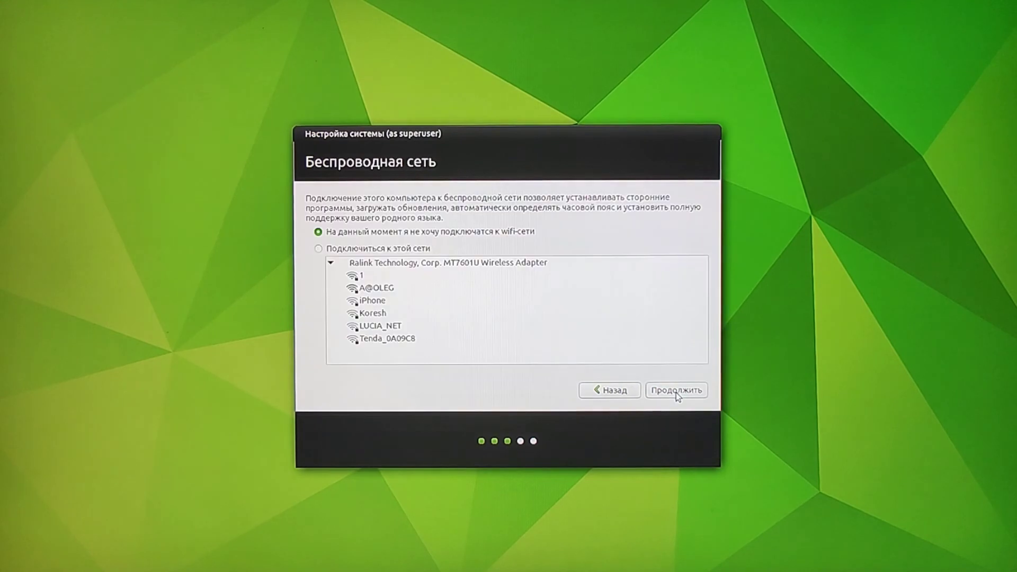
Step: Connect to the Wi-Fi network "1" by entering its Wi-Fi password, and proceed to the location page
left_click(532, 276)
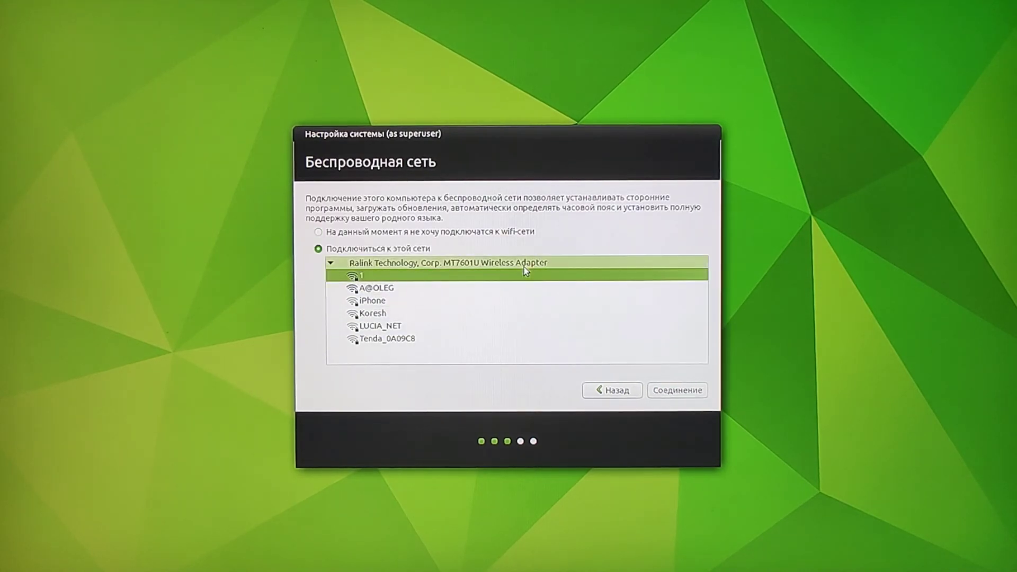
left_click(670, 392)
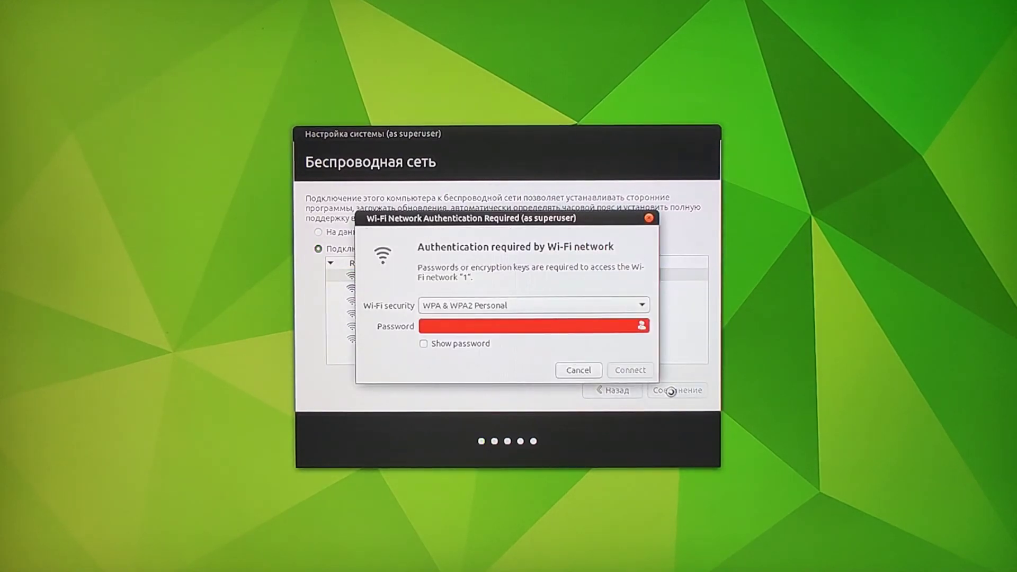
type("•••")
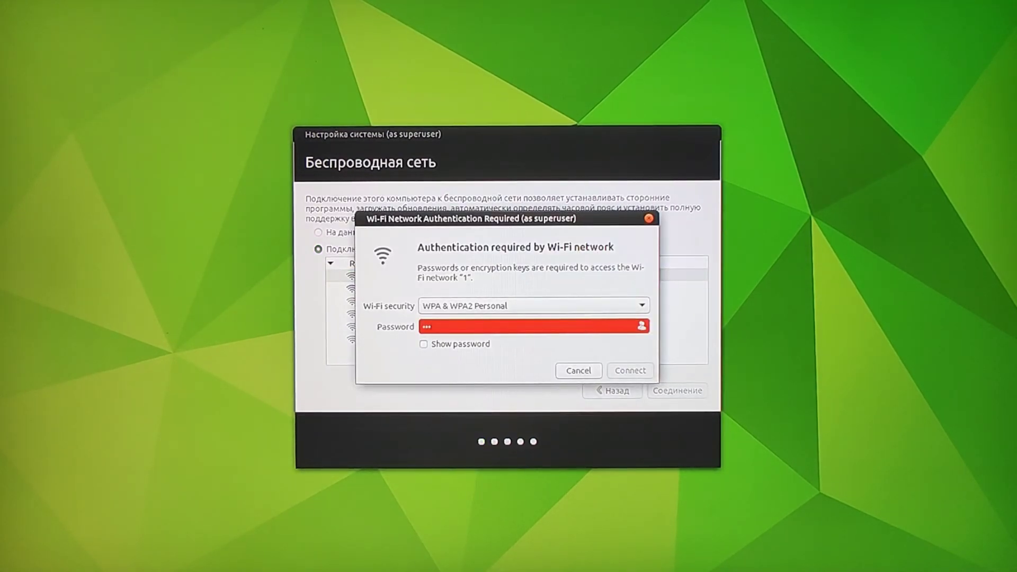
type("•••••••")
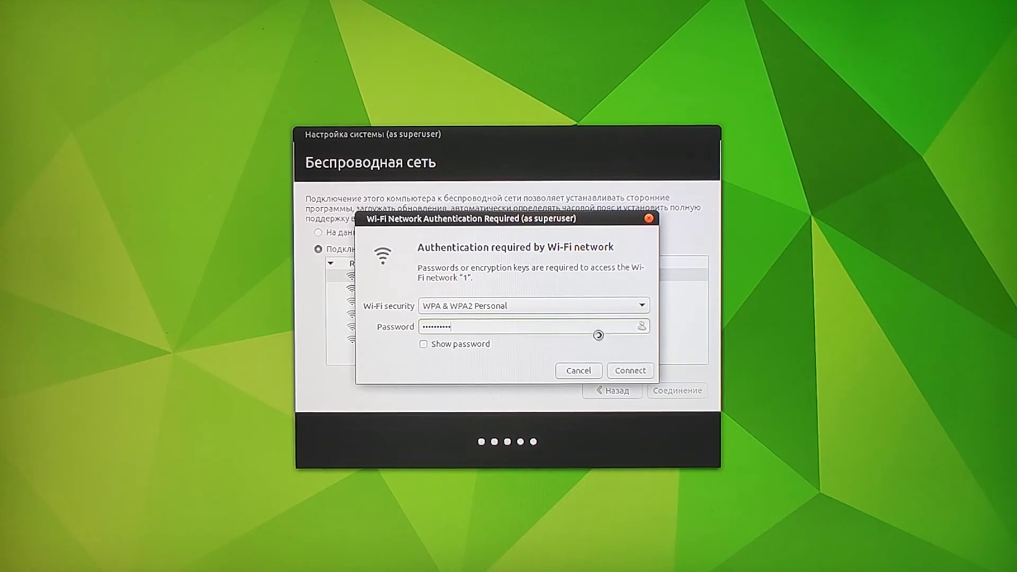
left_click(631, 371)
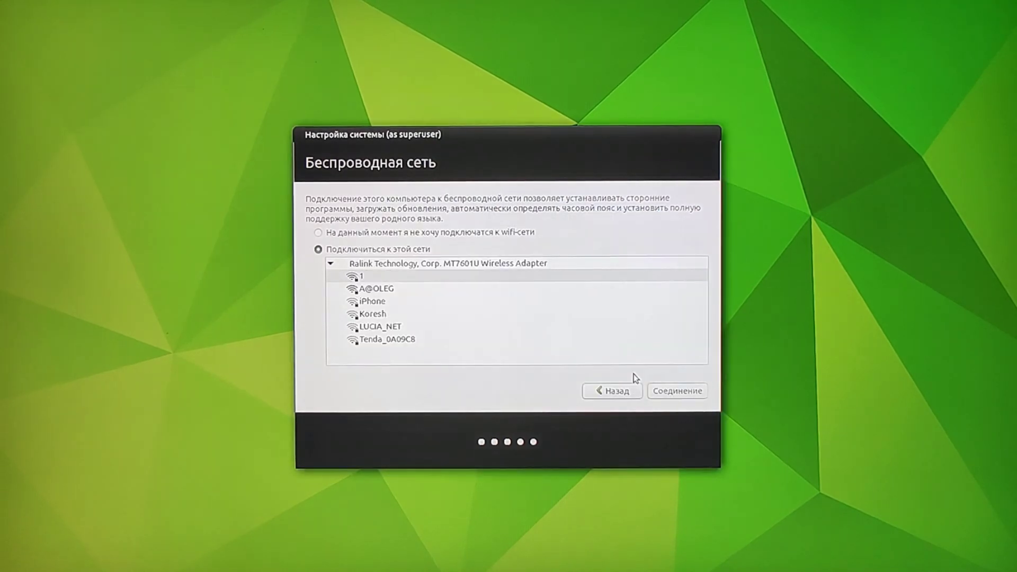
left_click(670, 394)
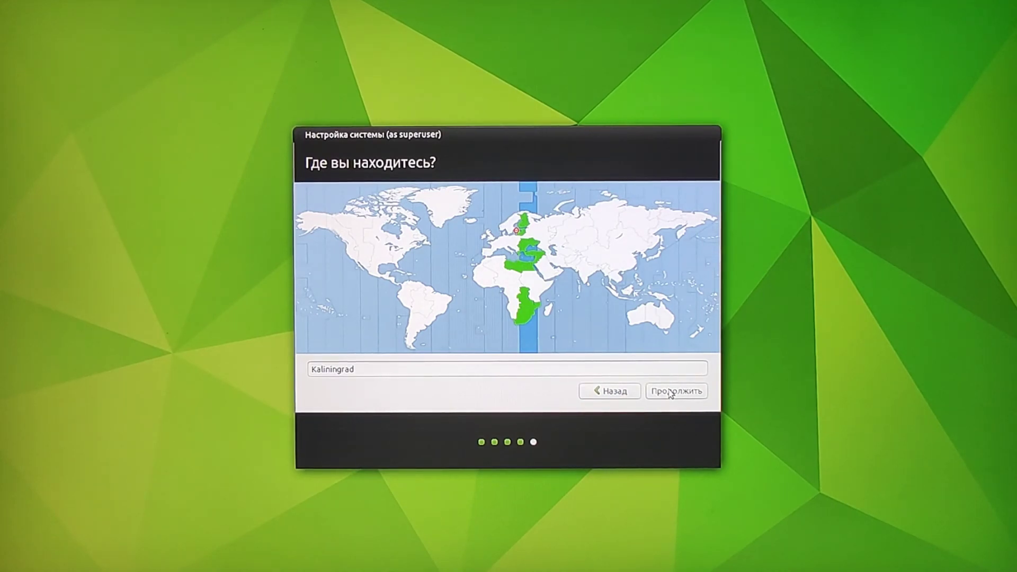
Step: Set the location to Kiev (Kyiv City, Ukraine) and continue to the user account page
left_click(588, 366)
key("BackSpace")
key("BackSpace")
key("BackSpace")
key("BackSpace")
key("BackSpace")
key("BackSpace")
key("BackSpace")
key("BackSpace")
key("BackSpace")
key("BackSpace")
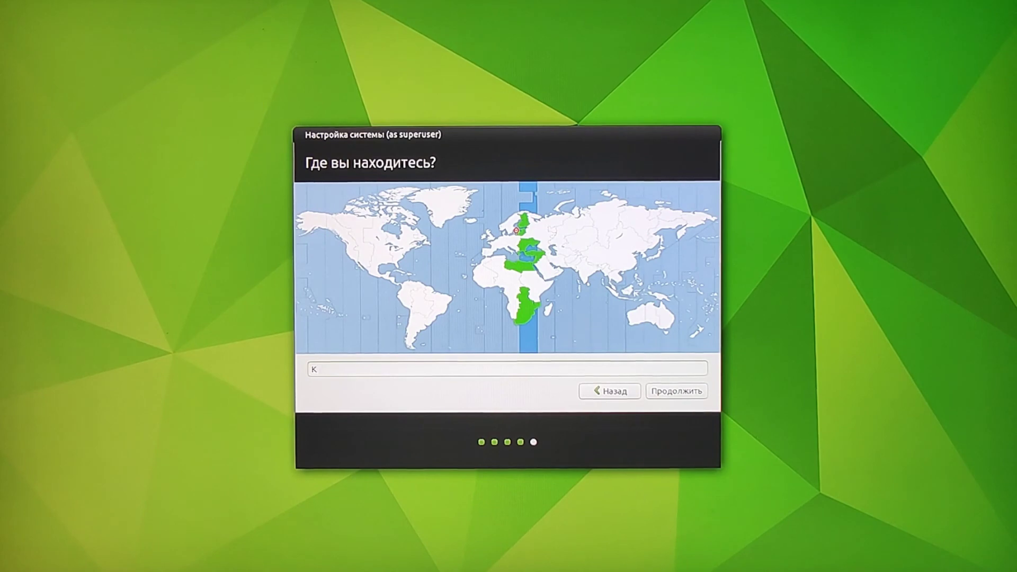
type("iev")
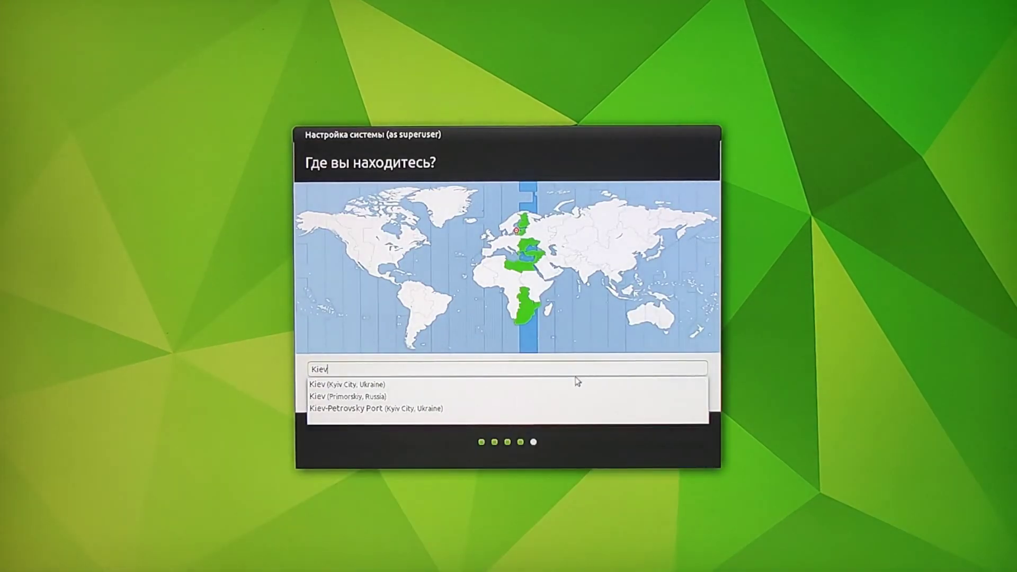
left_click(576, 385)
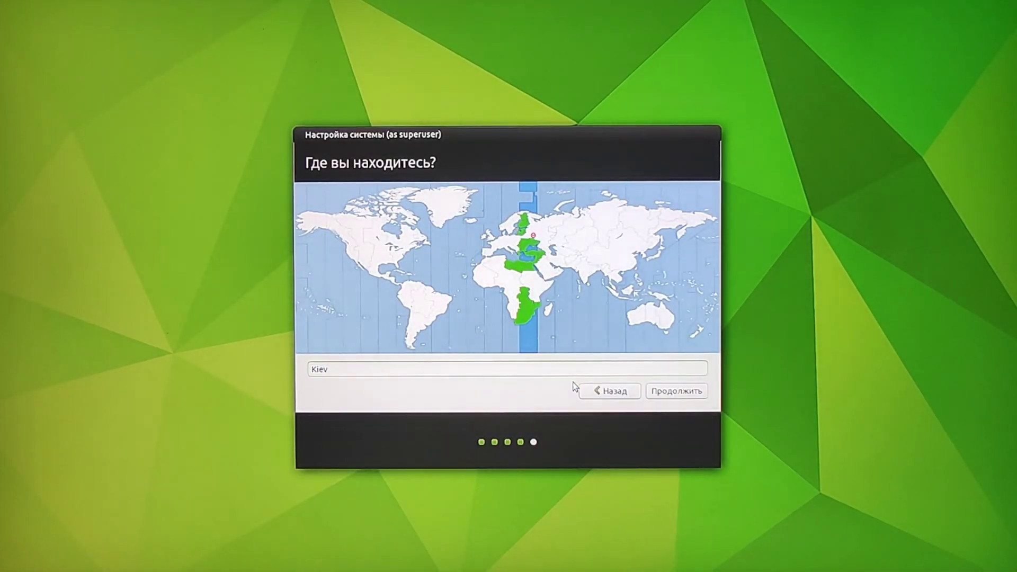
left_click(671, 393)
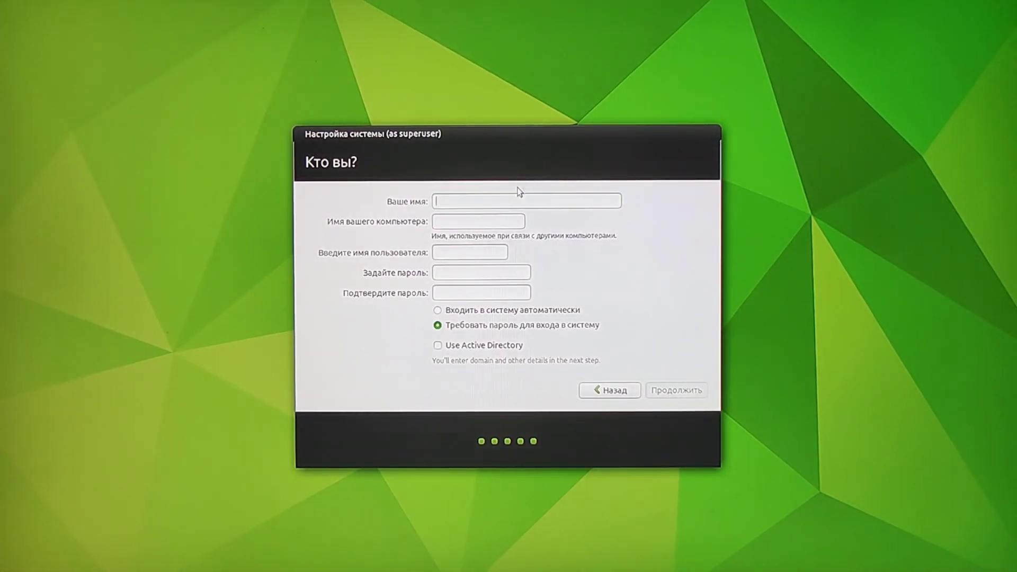
Step: Enter the user's name and replace the suggested computer name with one combining the user's name and "Raspberry"
type("I")
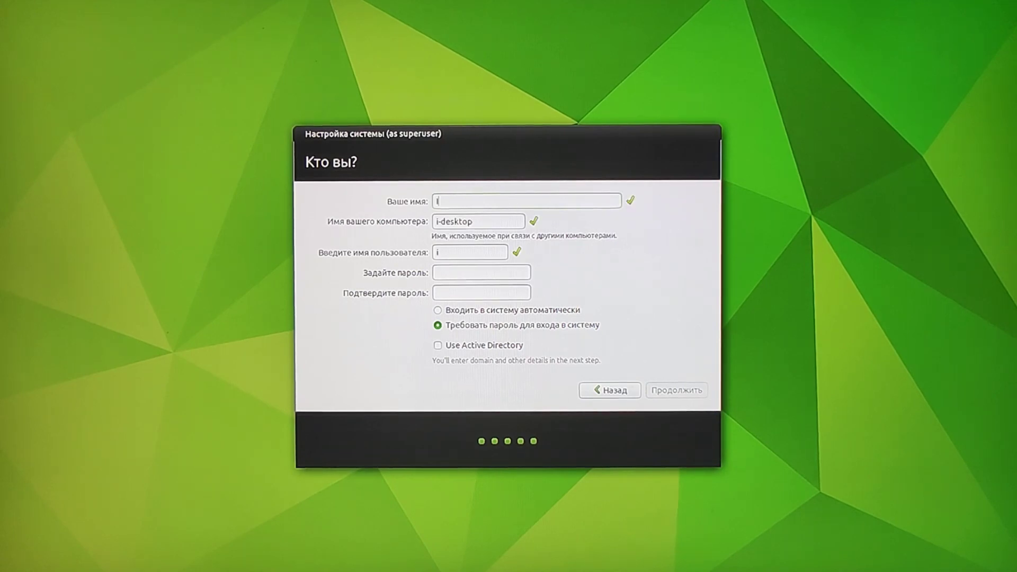
type("hor")
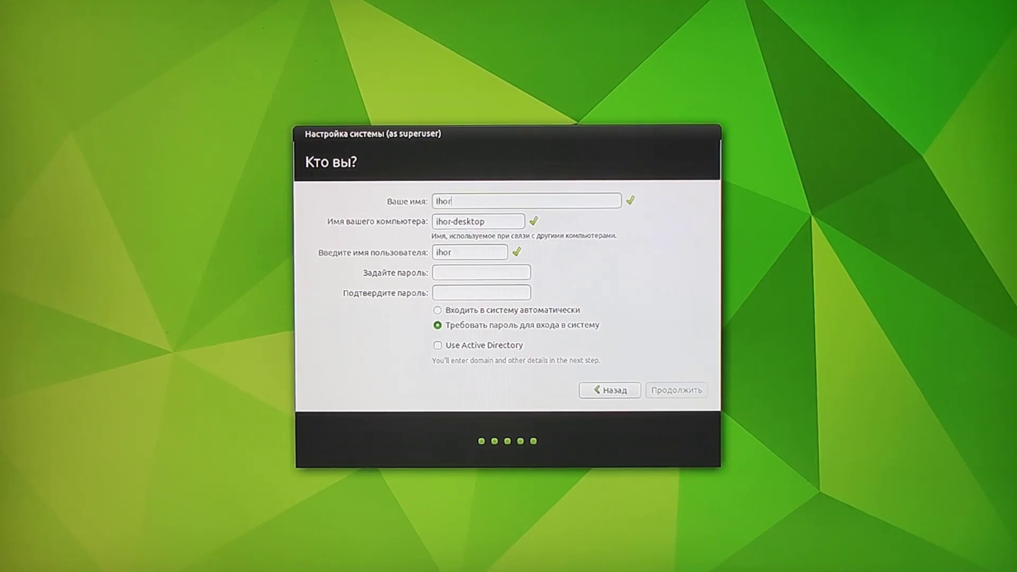
left_click(510, 222)
key("BackSpace")
key("BackSpace")
key("BackSpace")
key("BackSpace")
key("BackSpace")
key("BackSpace")
key("BackSpace")
key("BackSpace")
key("BackSpace")
key("BackSpace")
key("BackSpace")
key("BackSpace")
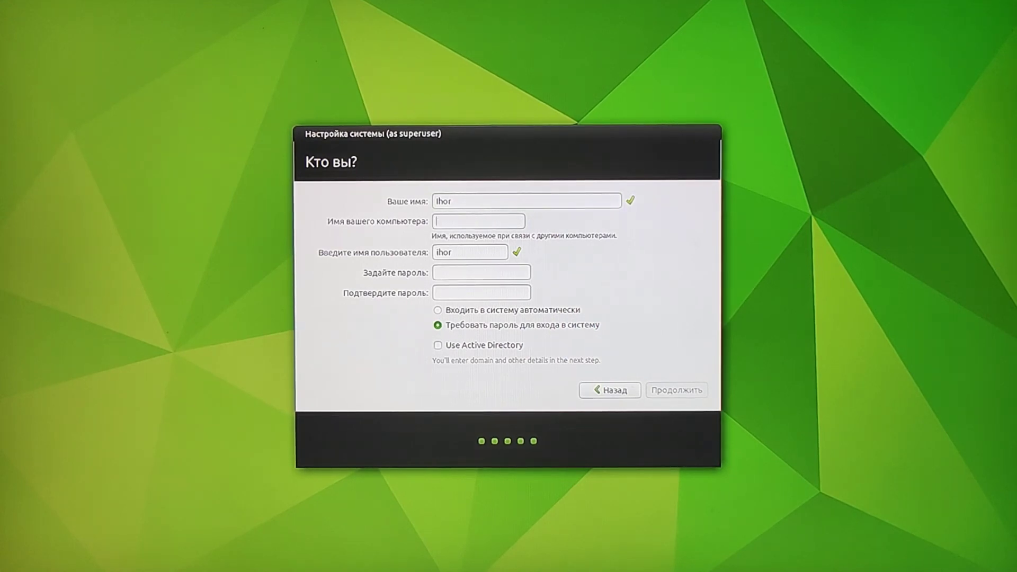
type("IhorsRaspberry")
Step: Enter and confirm the account password, keep the password required for login, and continue the system setup
left_click(487, 252)
type("••••••••")
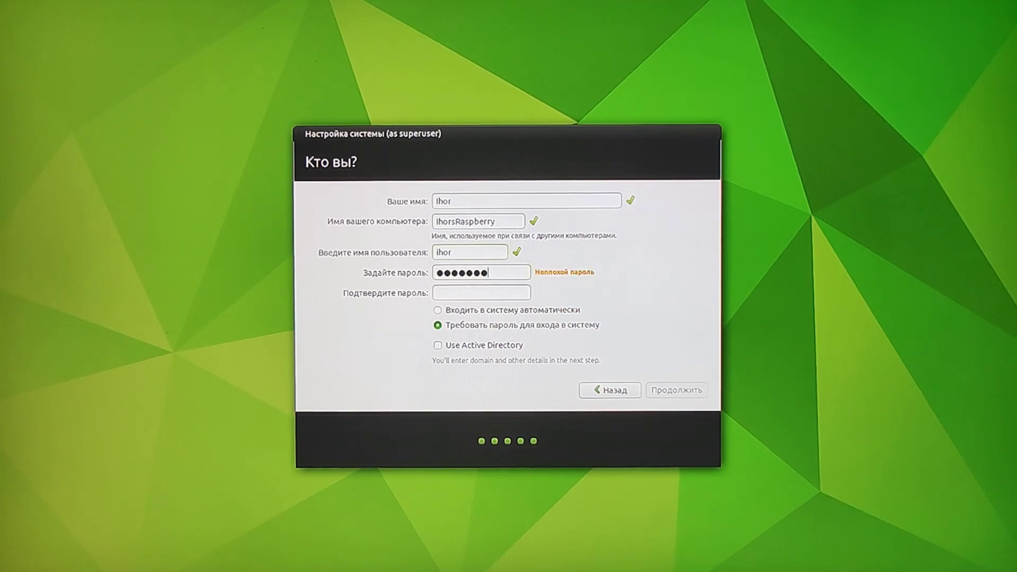
left_click(480, 293)
type("••••••••")
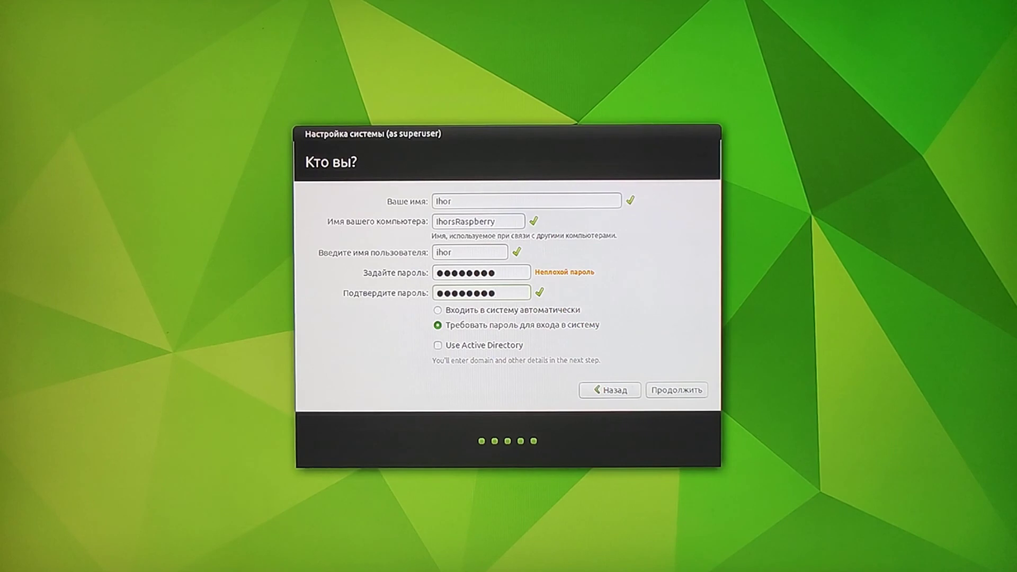
left_click(688, 392)
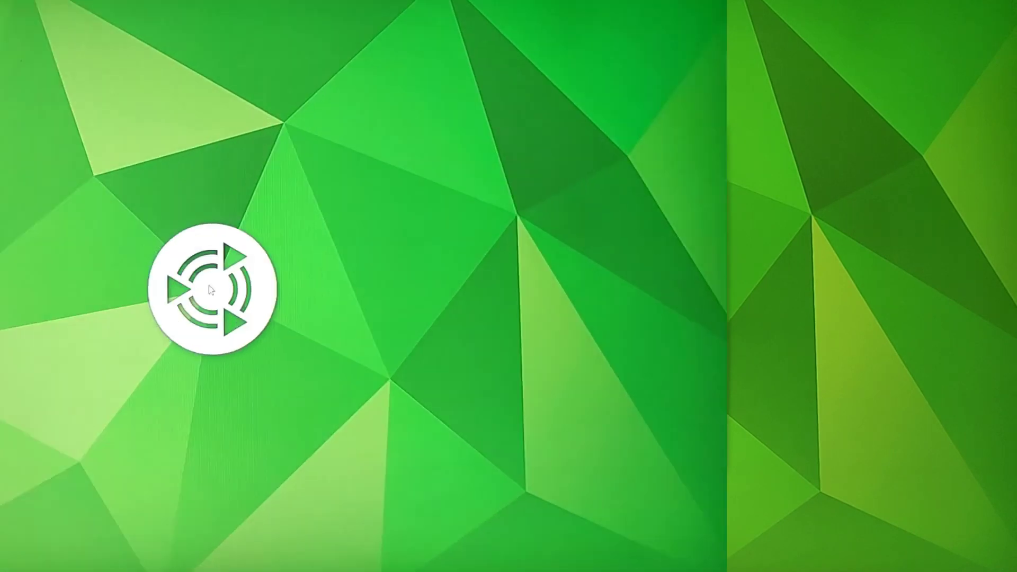